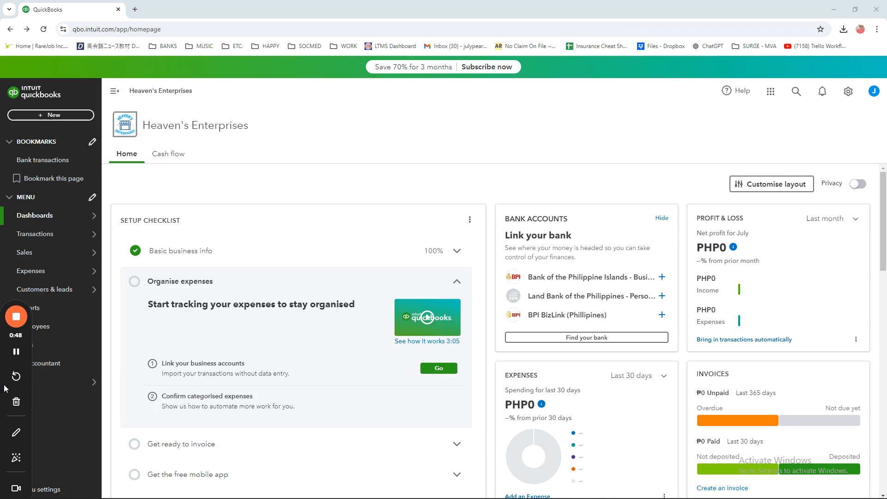
drag(0, 386, 87, 389)
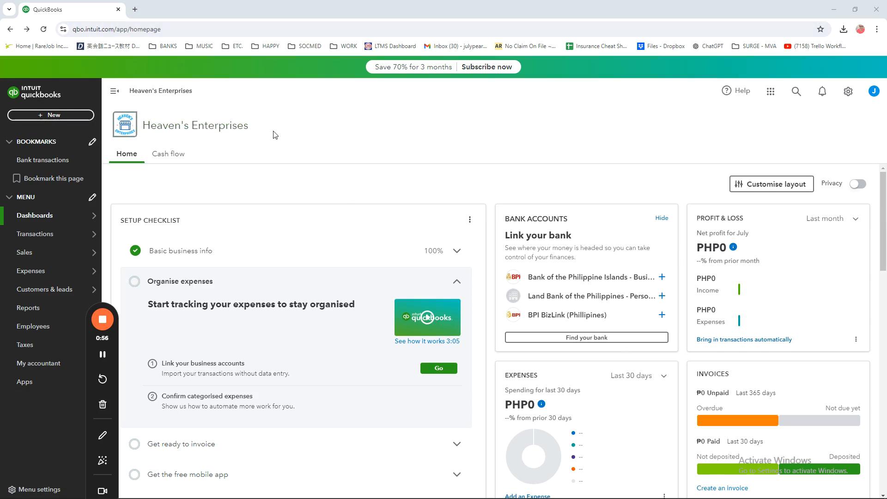
drag(268, 134, 143, 138)
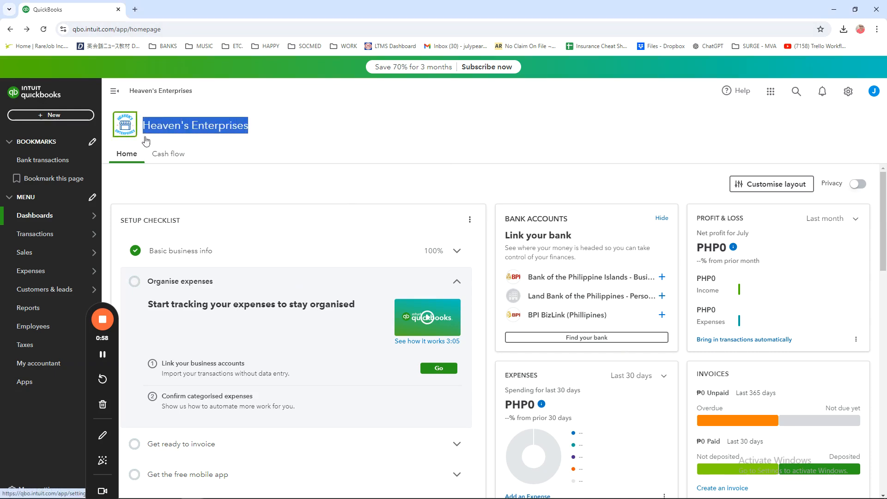
click(359, 134)
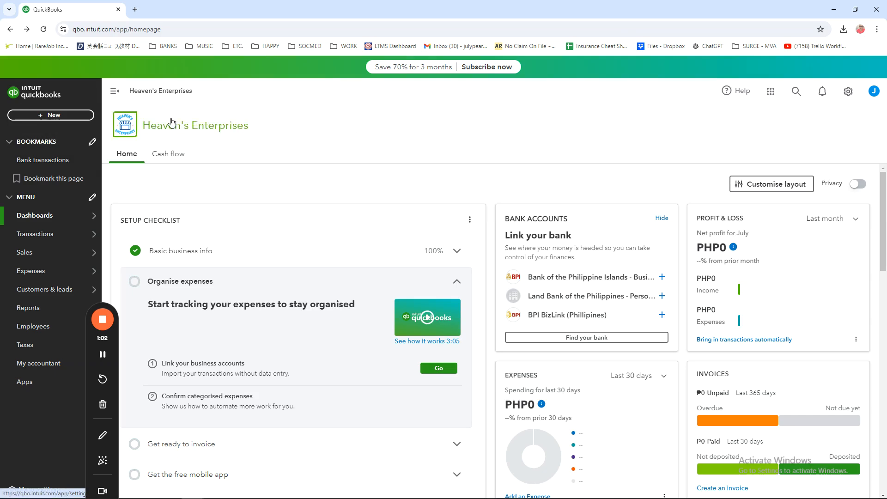
Step: Open a blank form for adding a new customer
click(54, 114)
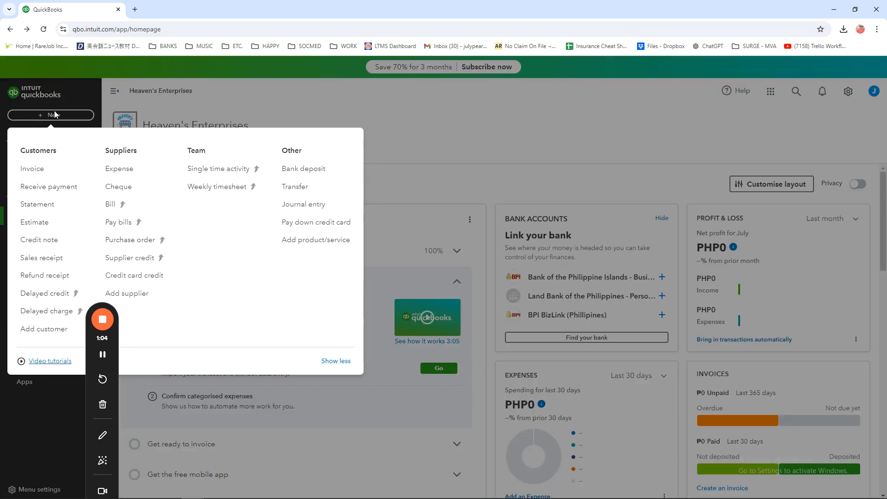
click(54, 114)
click(48, 117)
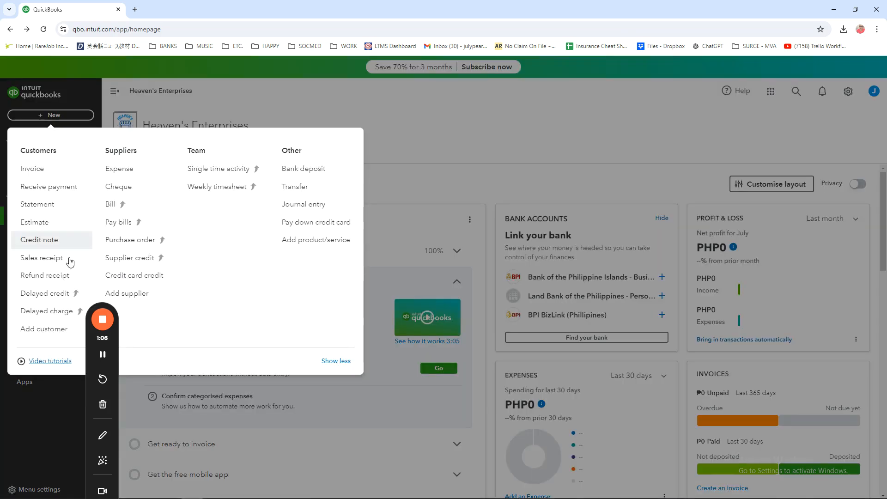
click(44, 331)
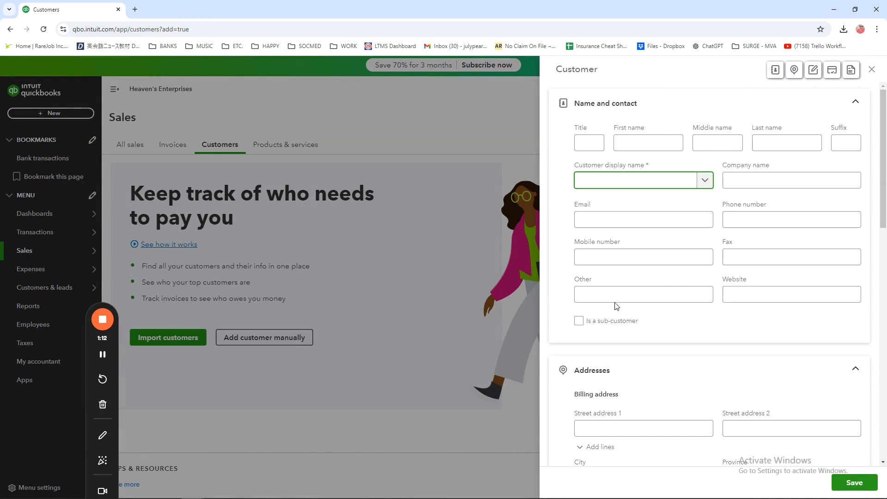
Step: Enter the customer's display name, first name and last name in the new customer form
click(615, 149)
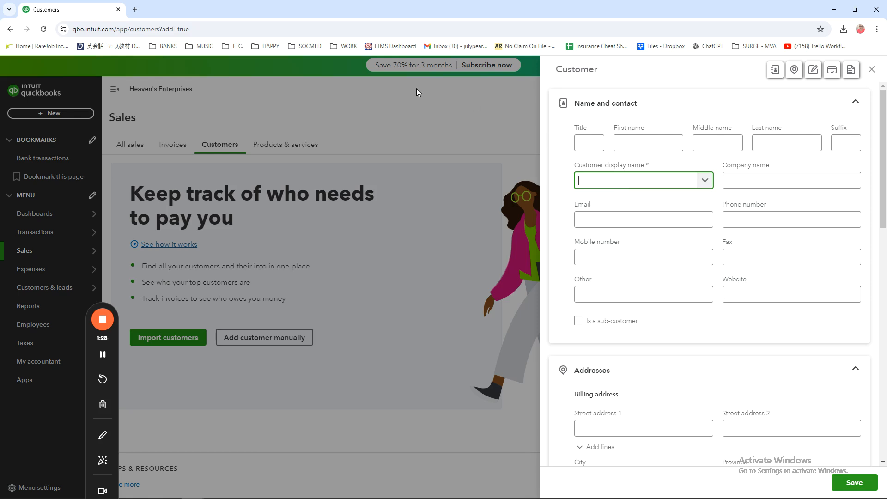
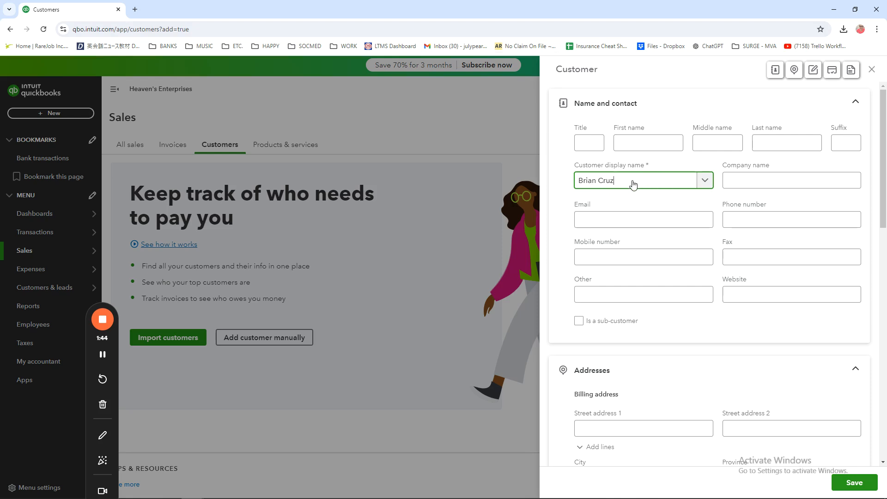
click(642, 143)
click(585, 142)
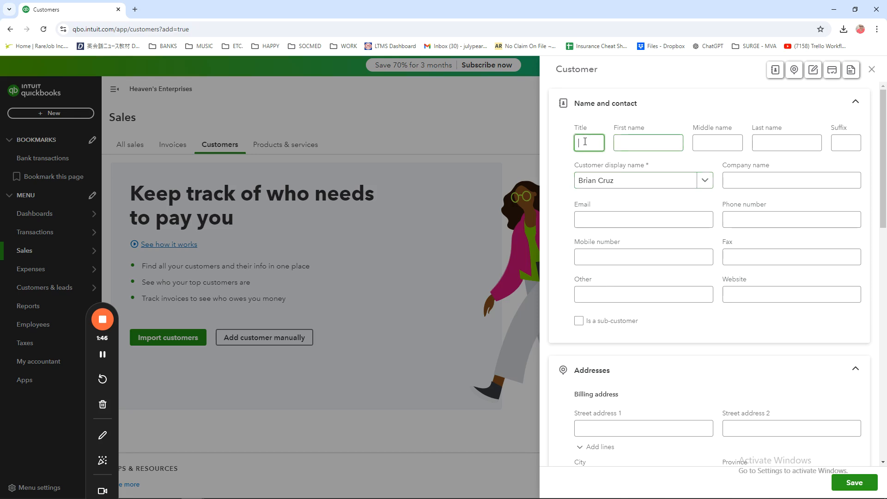
click(621, 142)
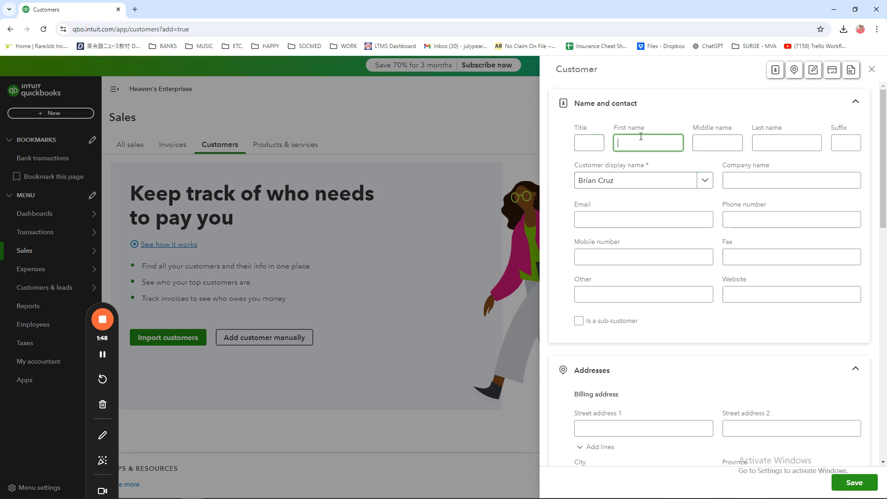
click(783, 141)
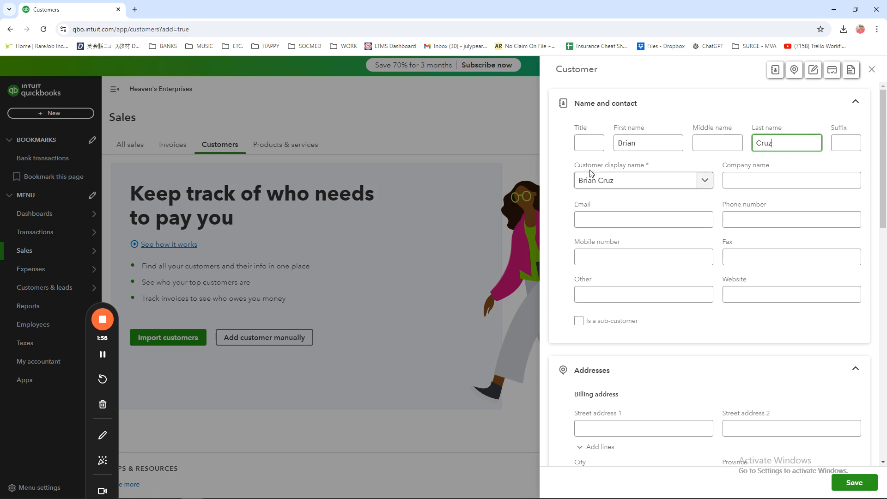
click(786, 180)
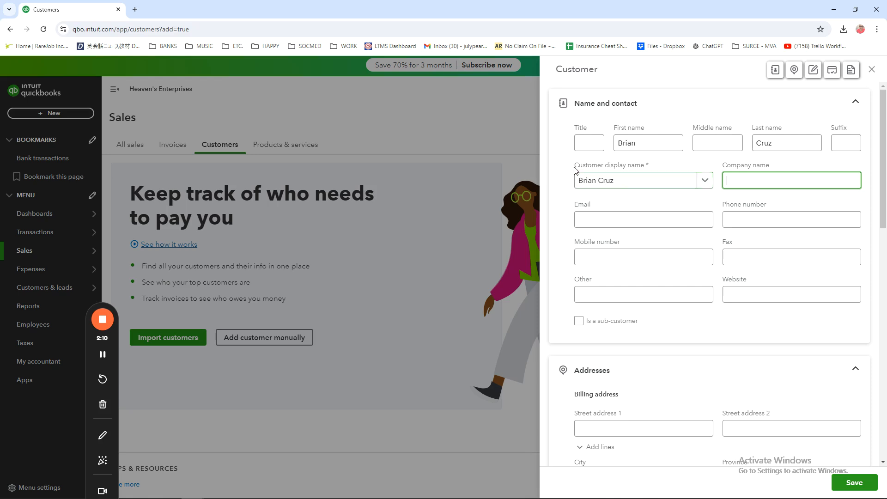
click(629, 224)
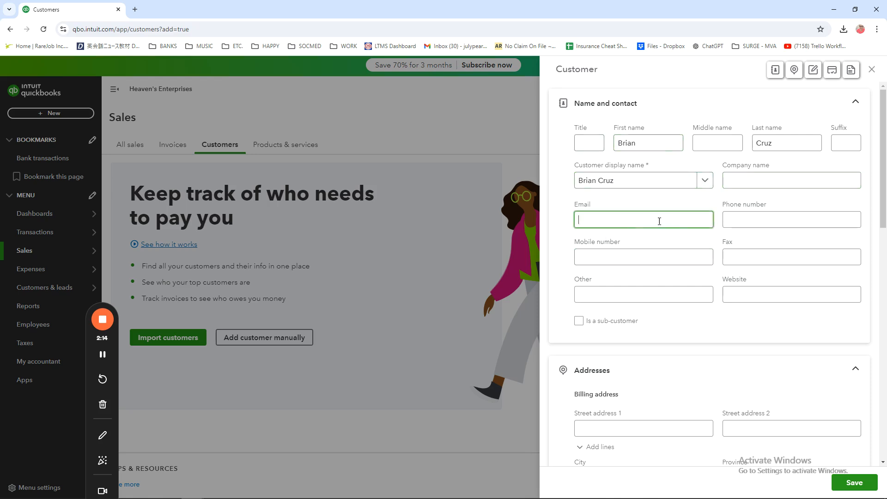
click(780, 219)
click(748, 254)
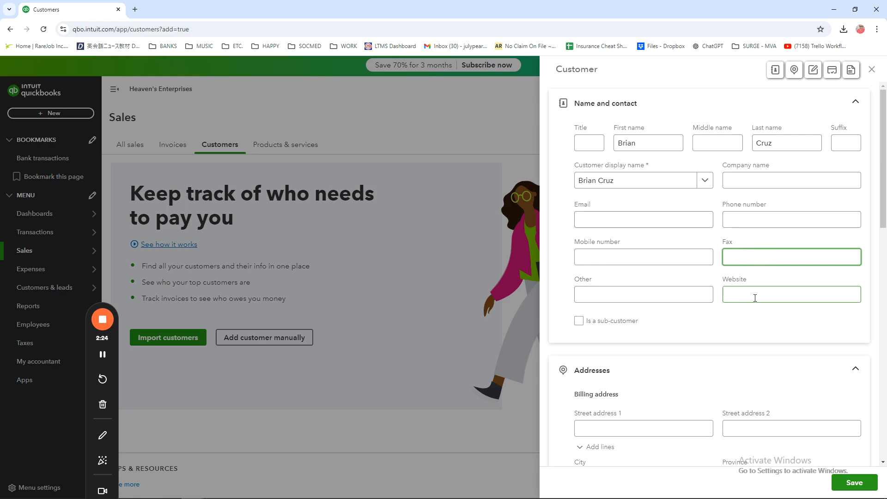
Step: Fill in the first street line and the city of the customer's billing address
scroll(701, 352, down, 4)
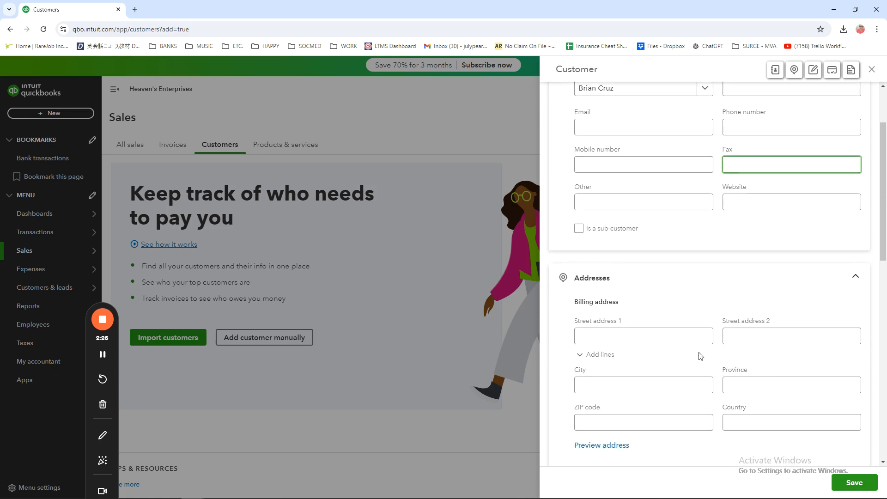
click(644, 244)
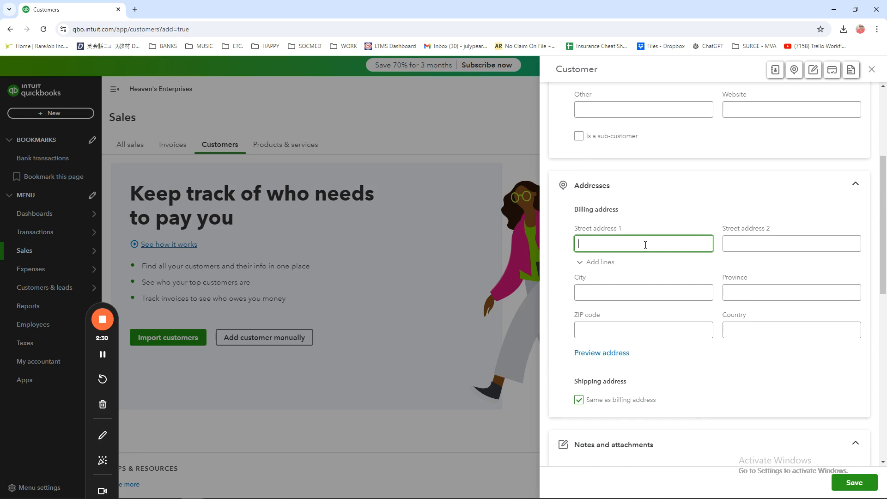
scroll(645, 244, up, 4)
scroll(646, 238, down, 3)
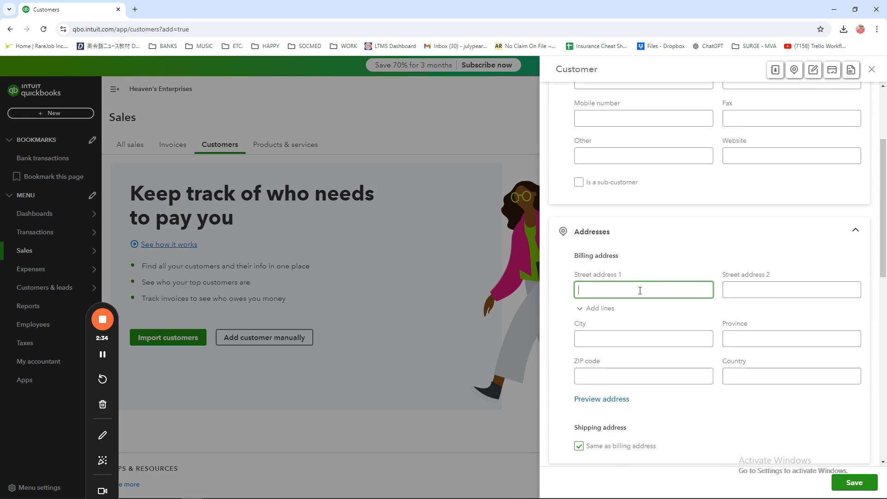
click(652, 344)
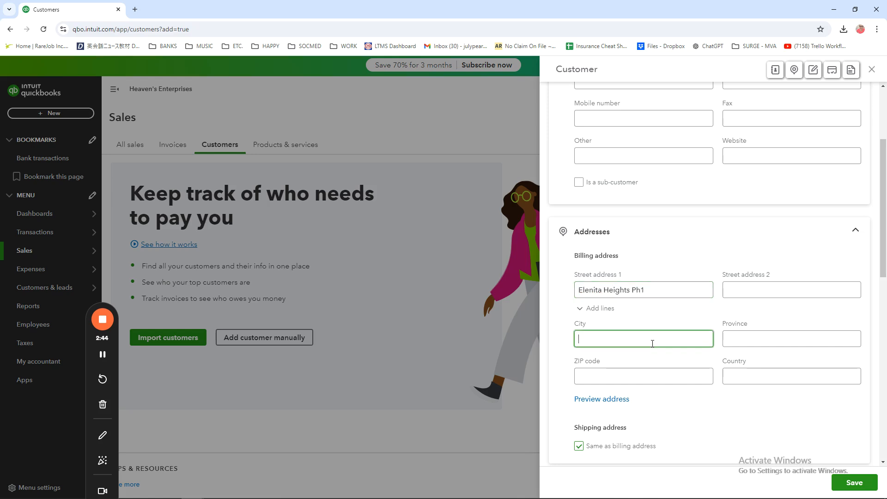
text(Dava)
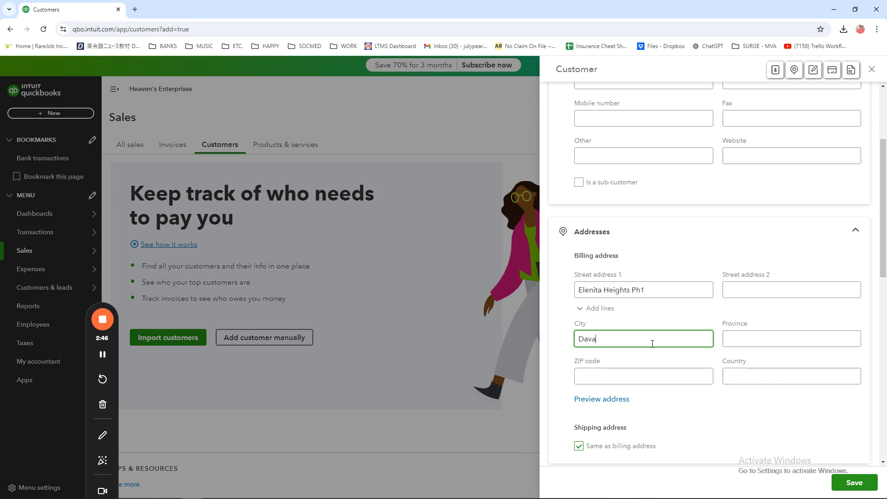
text(o City)
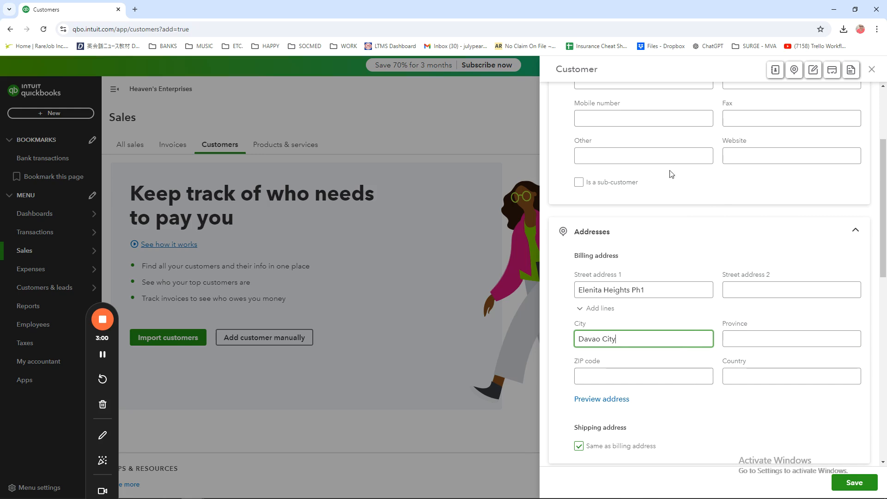
Step: Complete the customer's billing address with the province, ZIP code and country
scroll(767, 266, up, 3)
scroll(775, 259, down, 6)
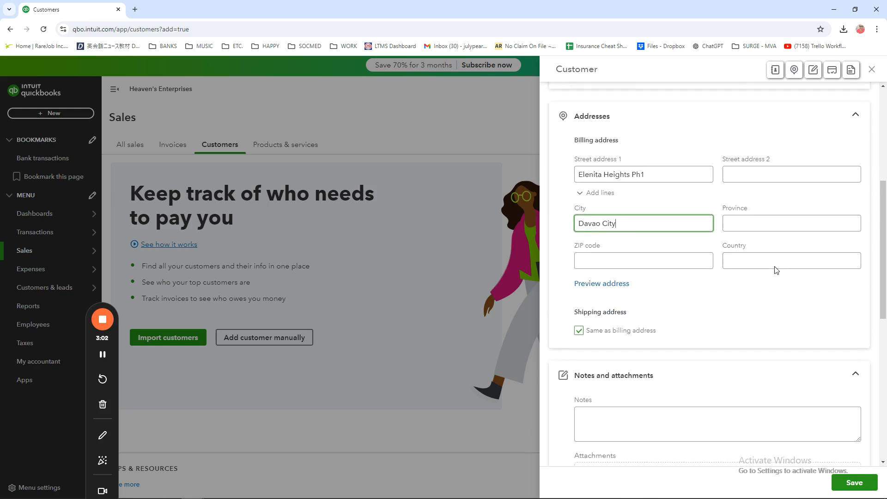
scroll(776, 271, up, 3)
click(786, 338)
text(Davao Del Sur)
click(672, 383)
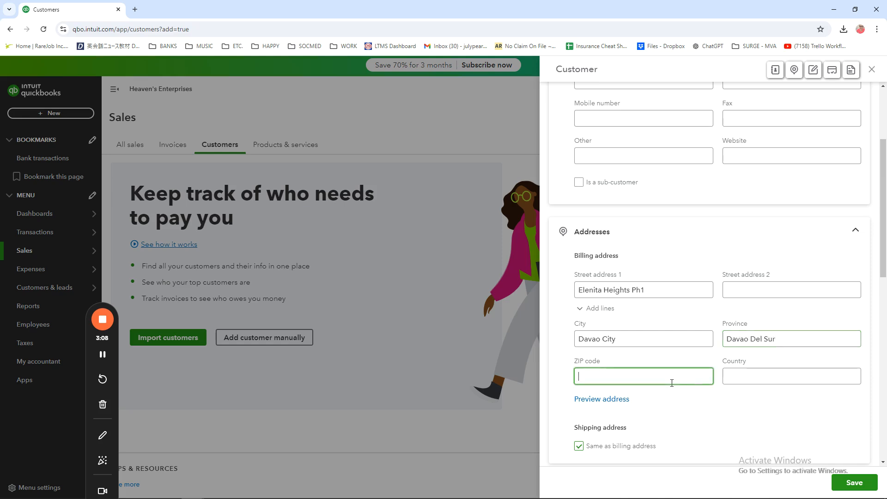
text(8000)
click(758, 375)
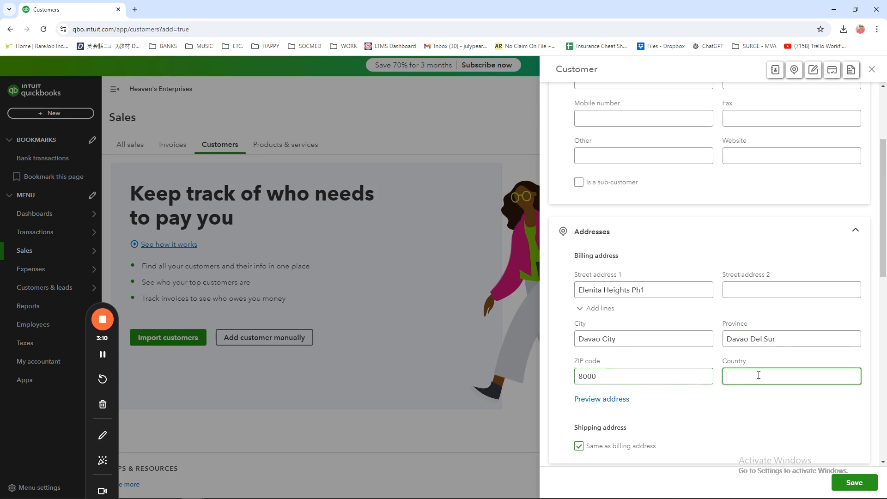
text(Philippines)
Step: Save the new customer and dismiss the browser's offer to store the address
click(858, 483)
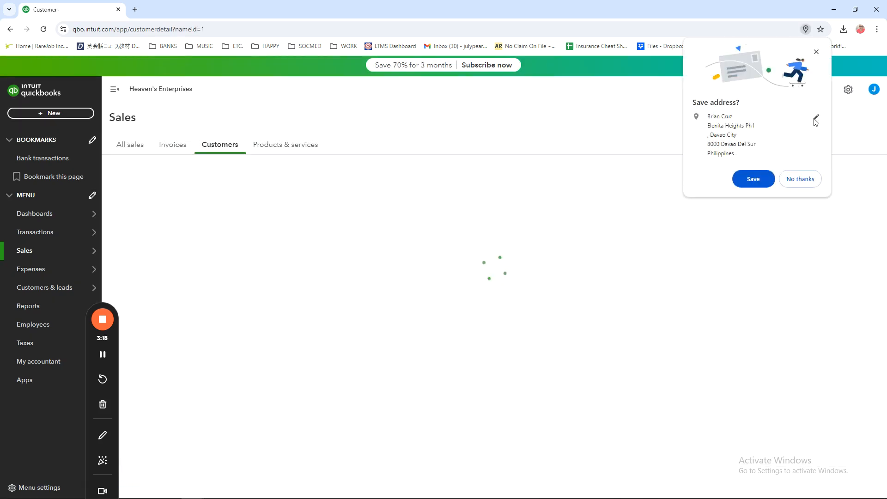
click(817, 52)
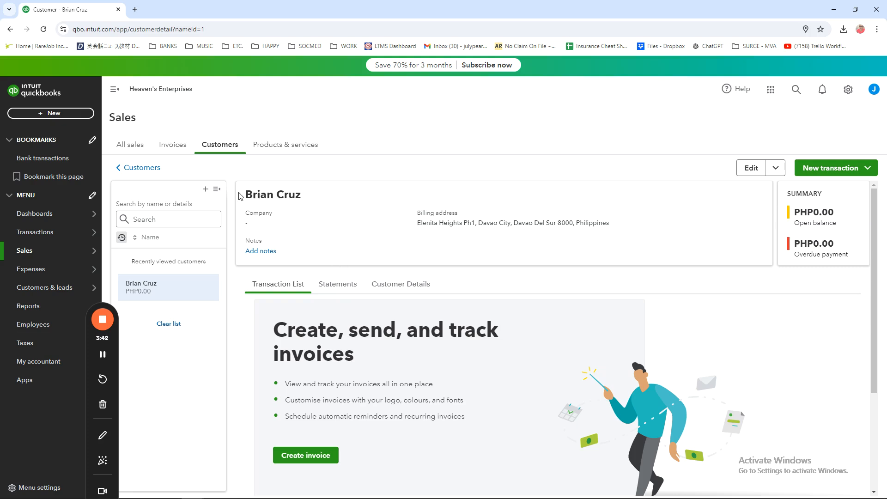
drag(248, 193, 307, 197)
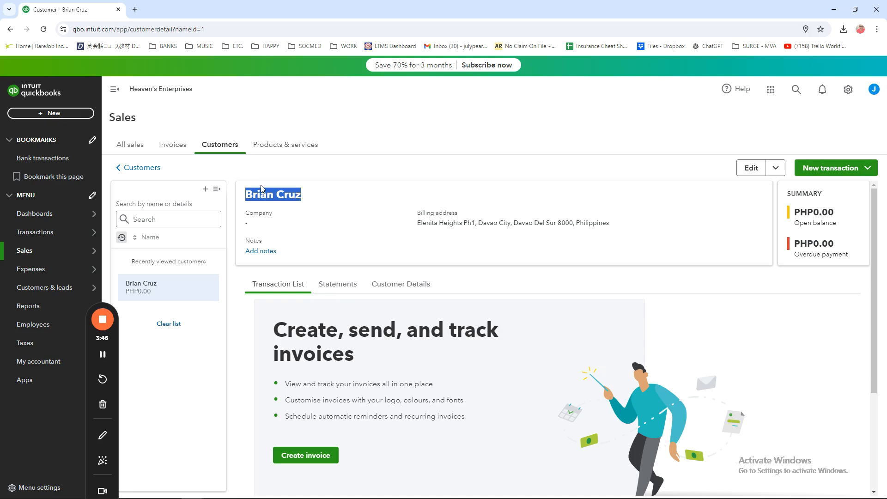
Step: Start a second customer record from the customer list and enter the customer's first and last name
click(206, 190)
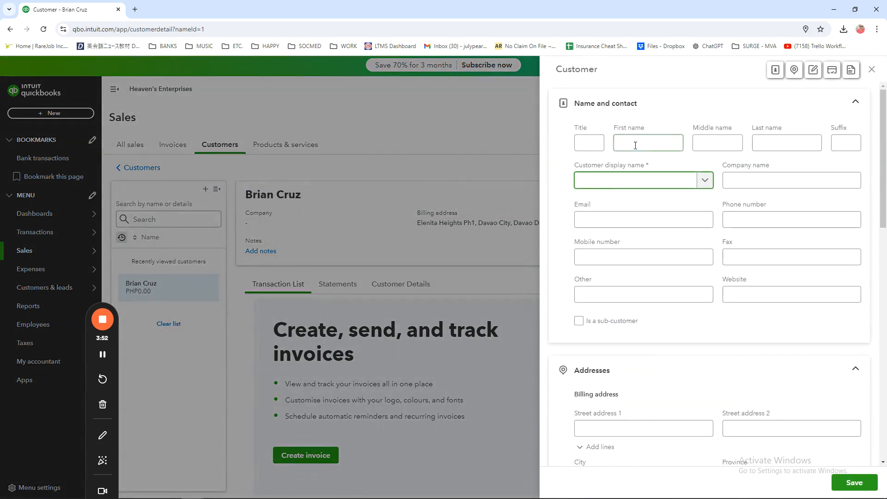
click(625, 146)
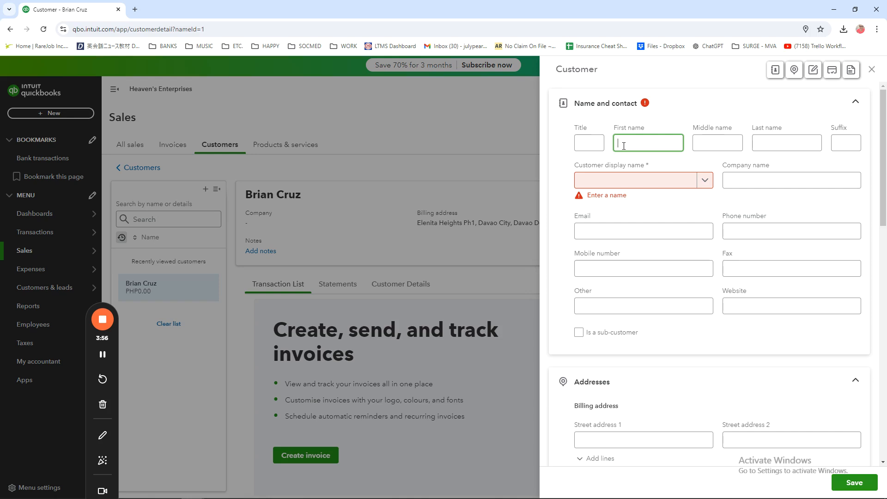
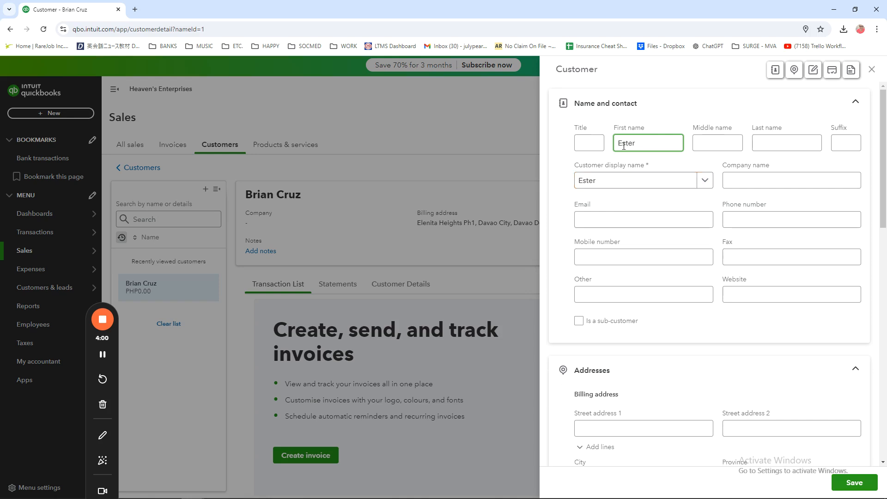
click(772, 137)
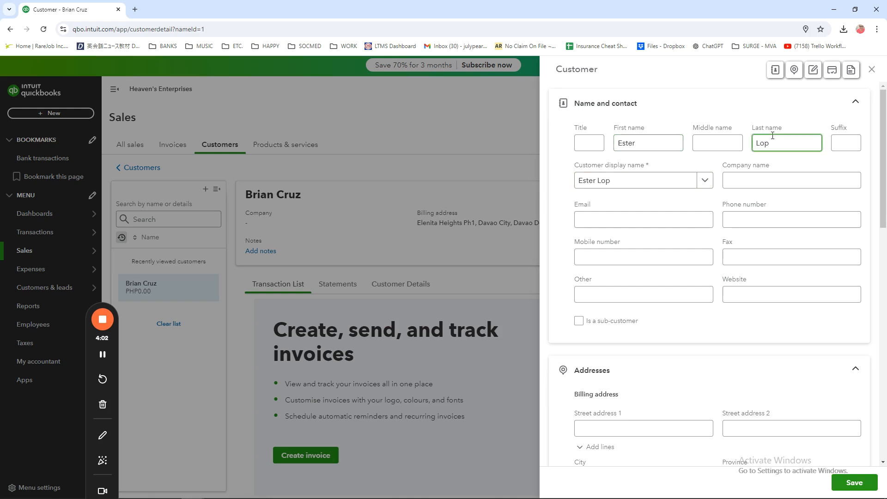
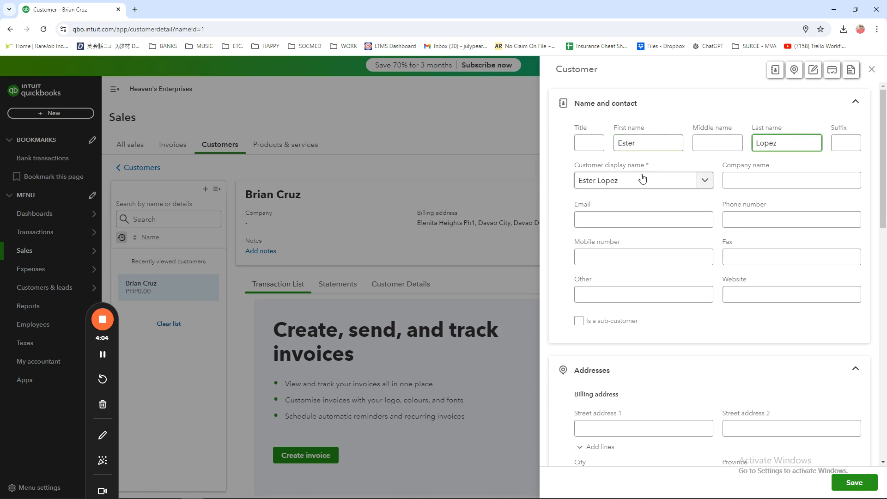
Step: Set the second customer's company name to Lester Hotel
click(776, 181)
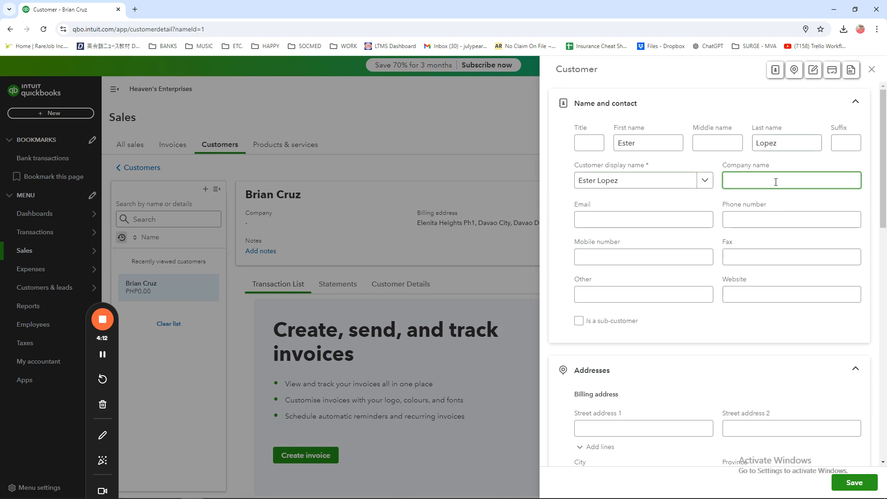
text(Lester INN)
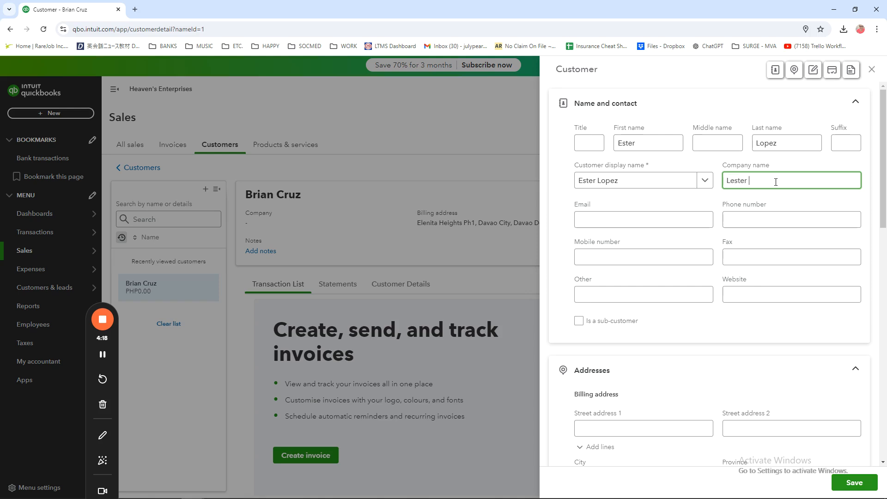
key(BackSpace)
key(BackSpace)
key(BackSpace)
text(Hotel)
Step: Enter the second customer's email address and correct the punctuation in its domain
click(652, 222)
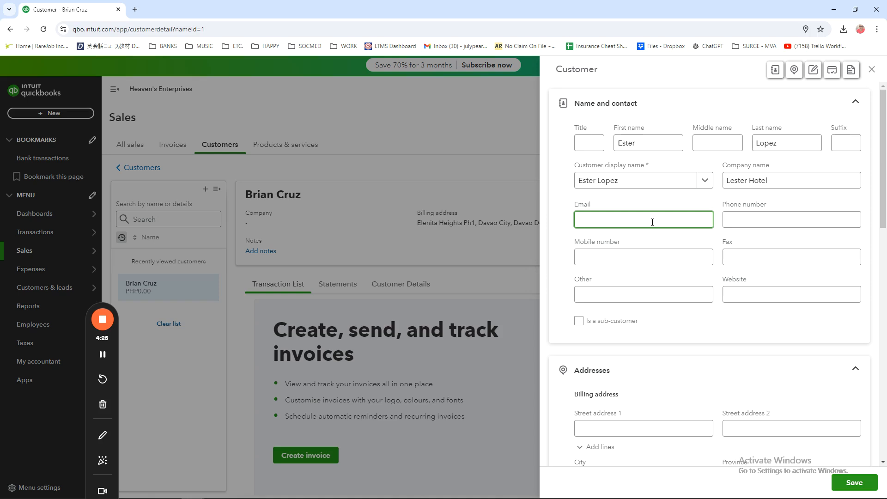
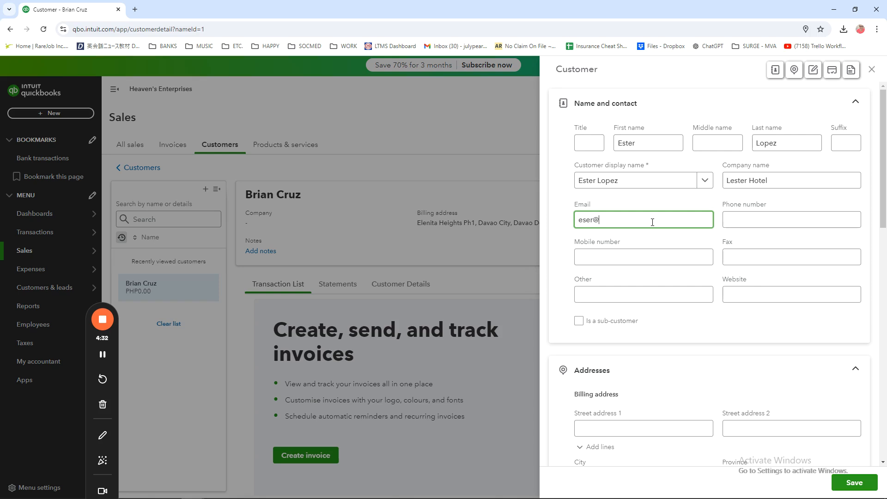
click(782, 224)
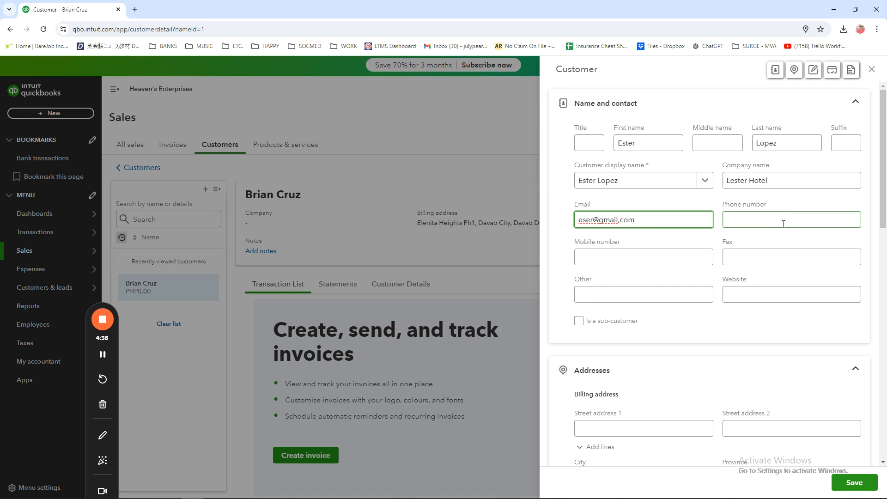
click(658, 220)
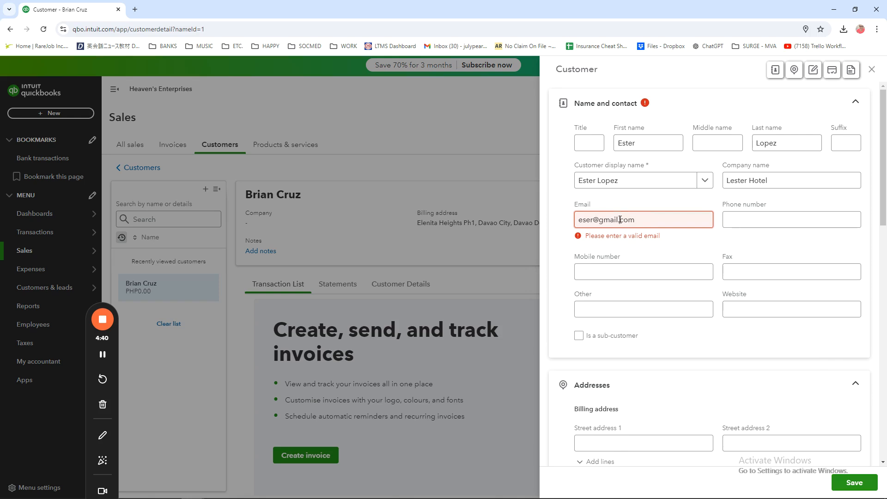
click(773, 220)
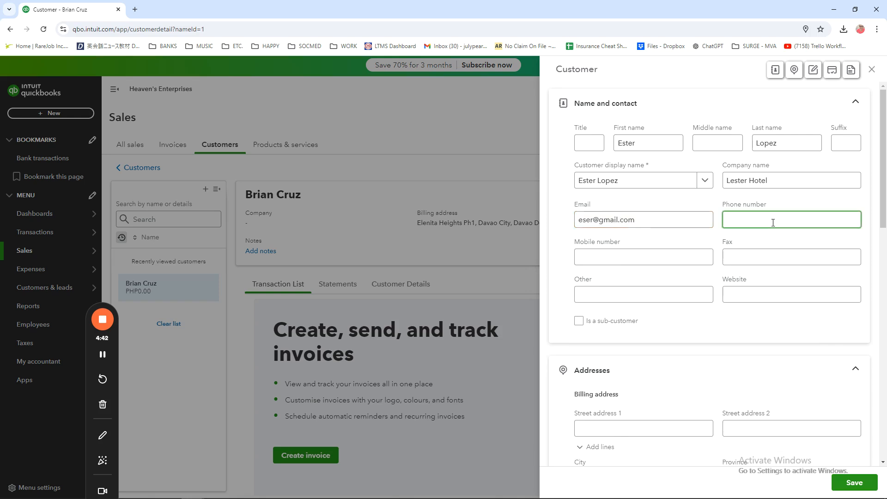
click(635, 257)
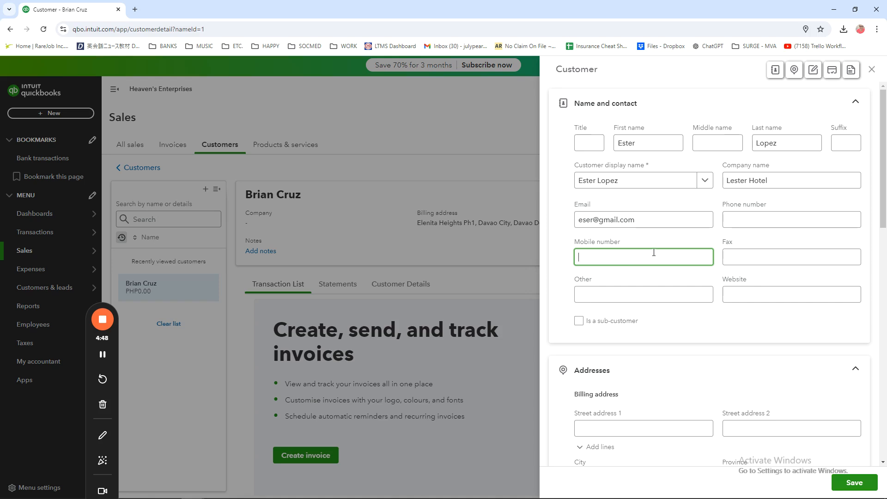
click(656, 295)
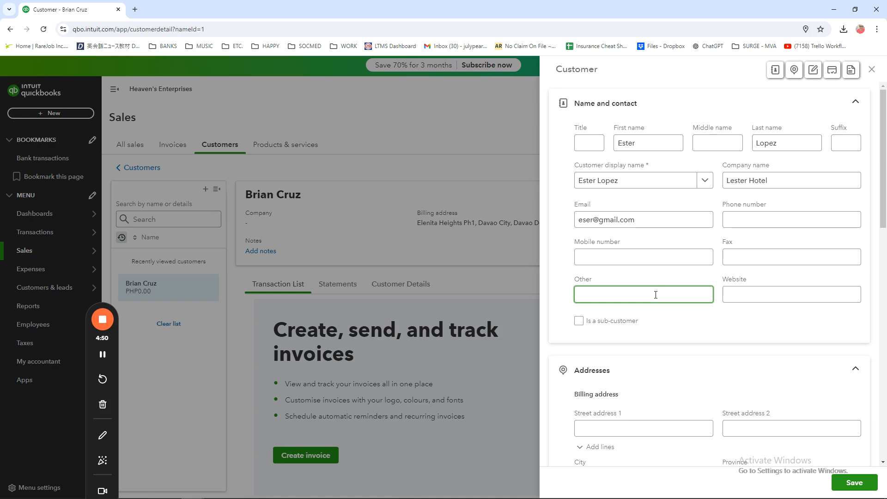
click(751, 294)
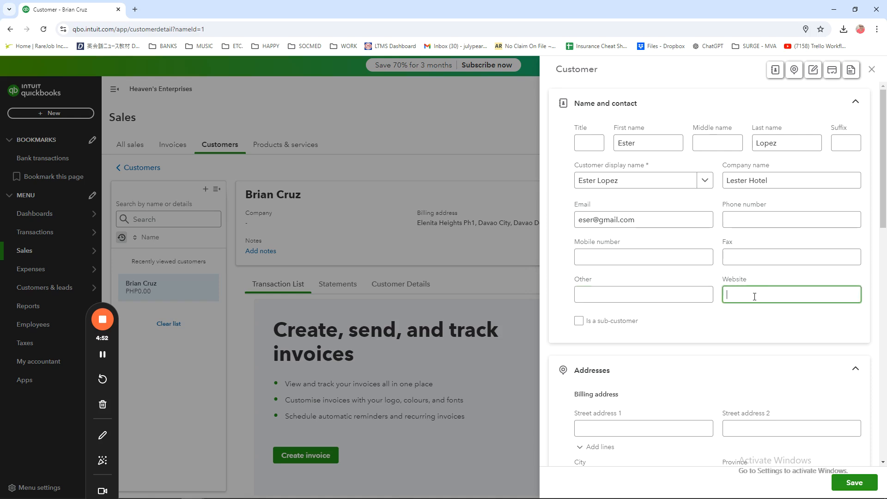
Step: Enter the customer's street and village in the first street line of the billing address
scroll(638, 402, down, 3)
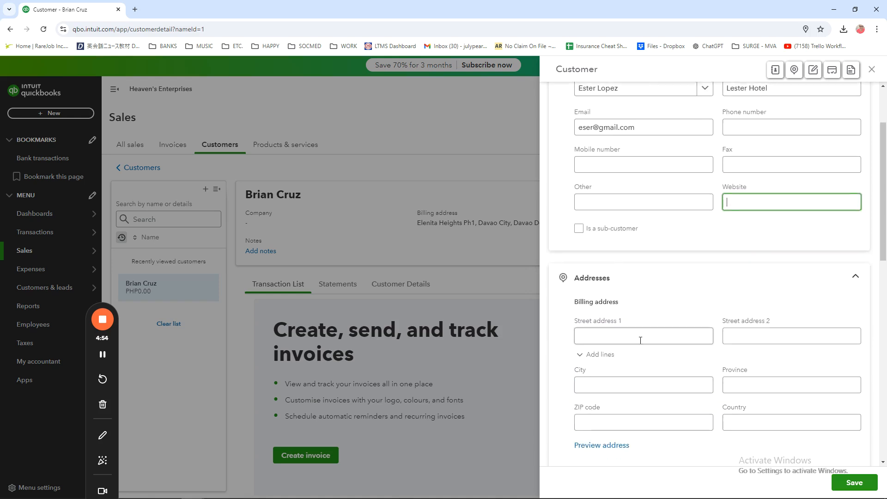
scroll(679, 341, down, 3)
click(639, 197)
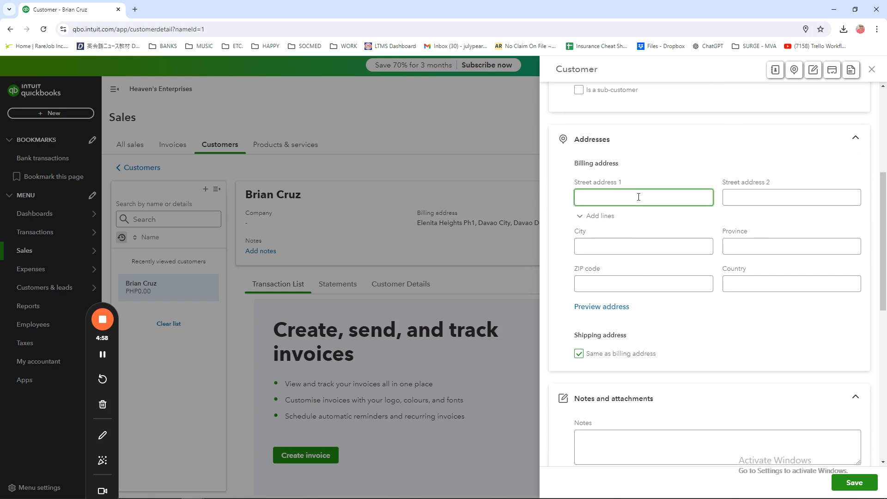
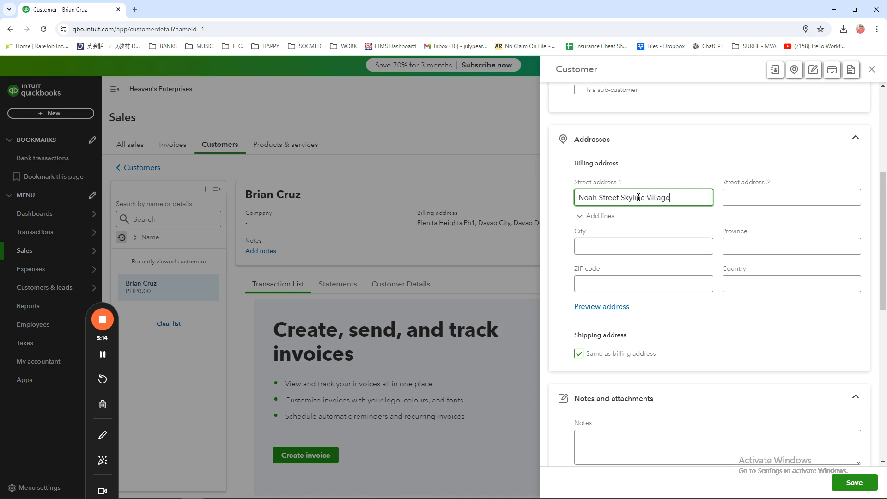
Step: Fill in the city and province of the second customer's billing address
click(649, 248)
text(D)
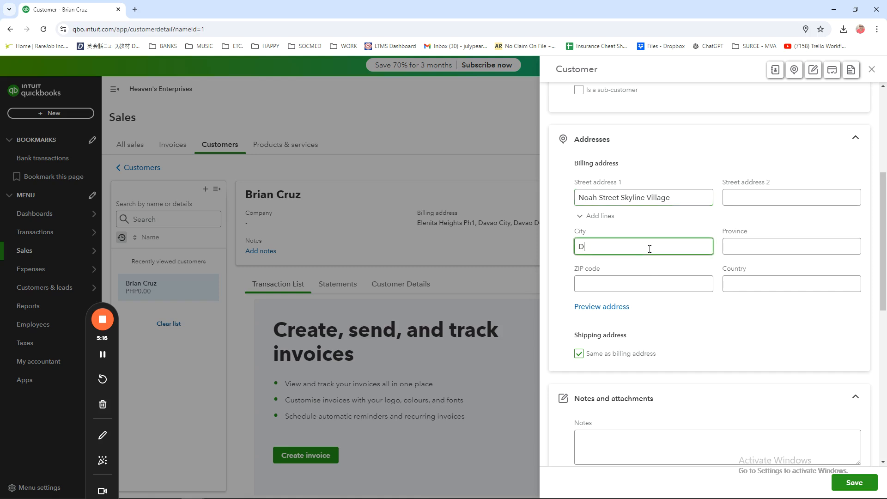
text(avao CIty)
key(BackSpace)
key(BackSpace)
key(BackSpace)
text(ity)
click(764, 247)
text(Davao del Sur)
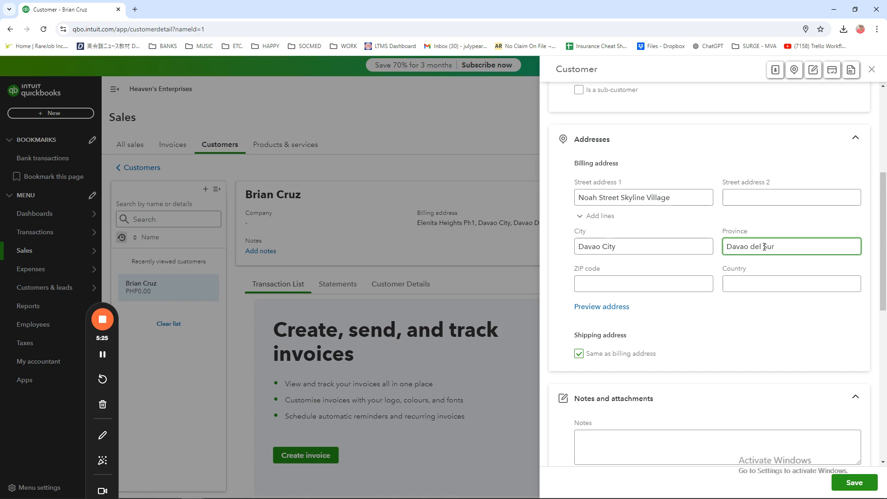
Step: Enter the ZIP code and country to complete the second customer's billing address
click(664, 289)
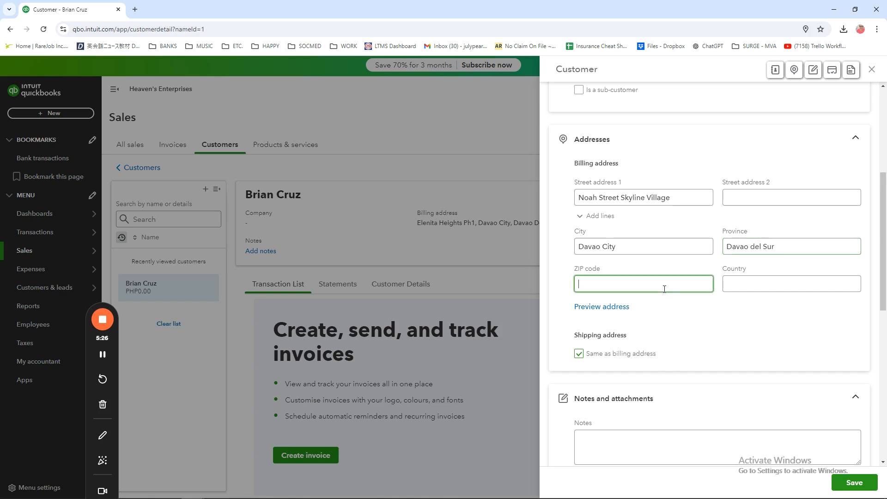
text(8000)
click(759, 289)
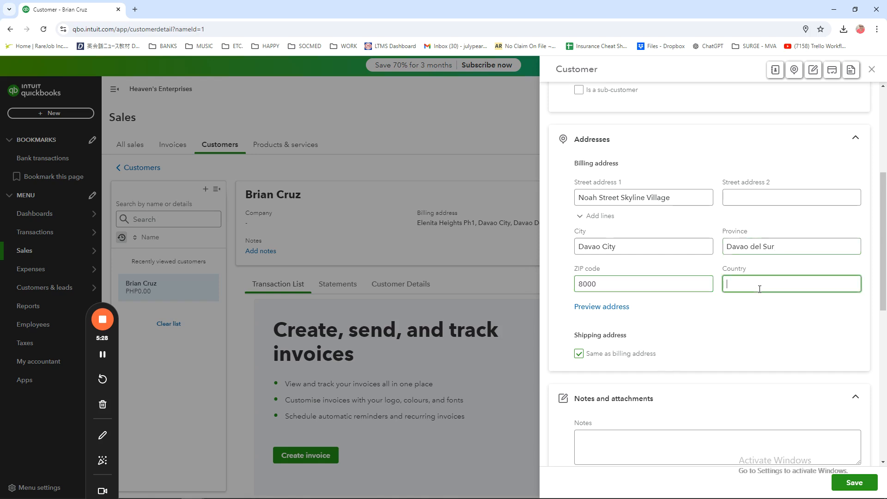
text(Philipp)
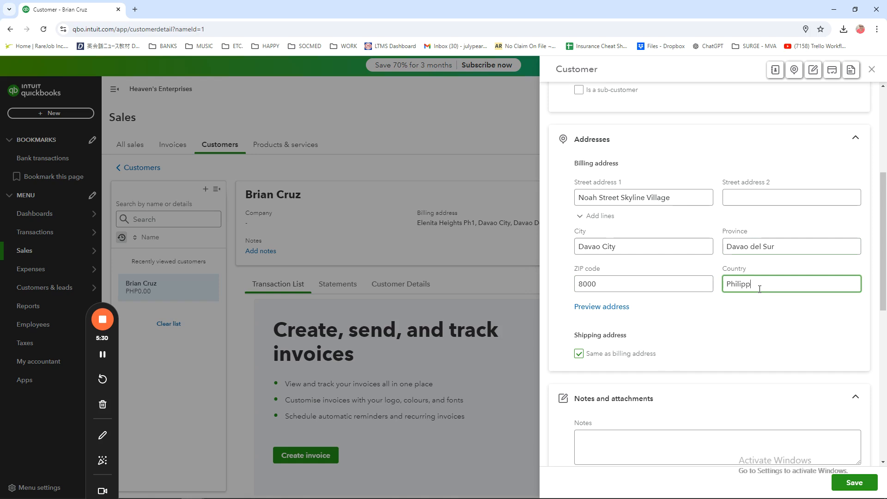
text(ines)
Step: Review the customer form's contact and address entries and its notes, attachments, payments and additional info sections
scroll(759, 289, down, 2)
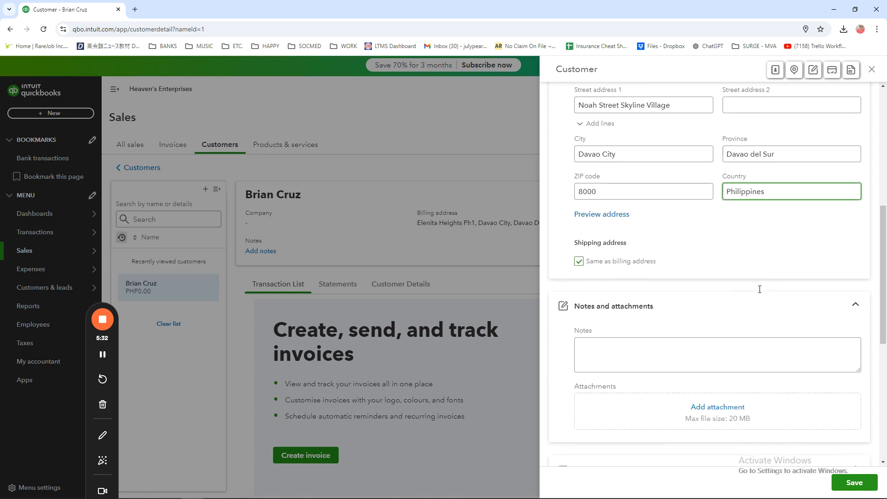
scroll(760, 292, down, 1)
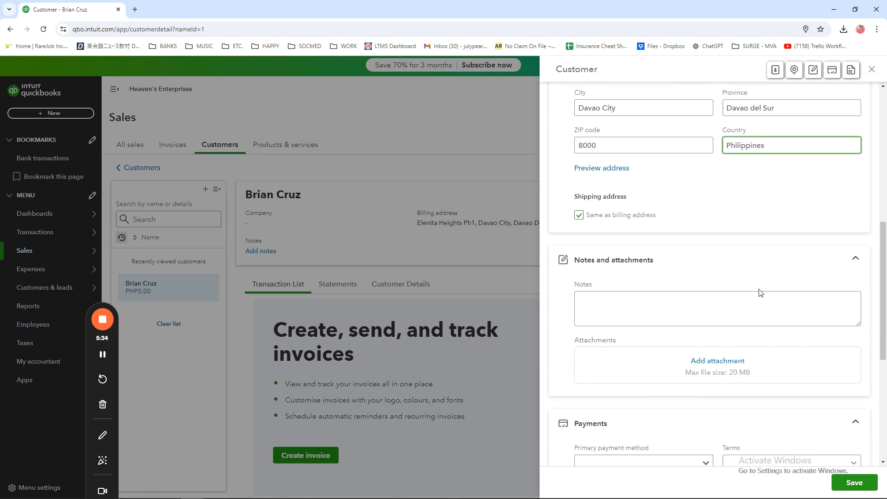
click(661, 305)
click(661, 305)
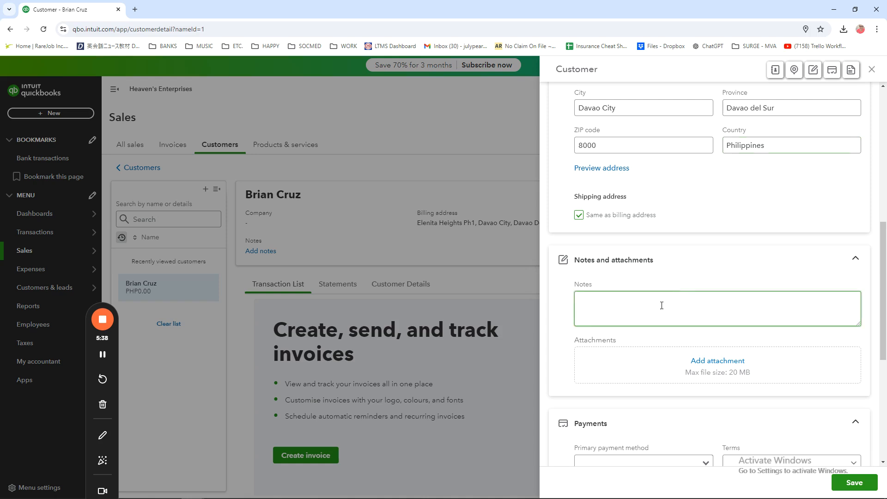
scroll(661, 305, up, 8)
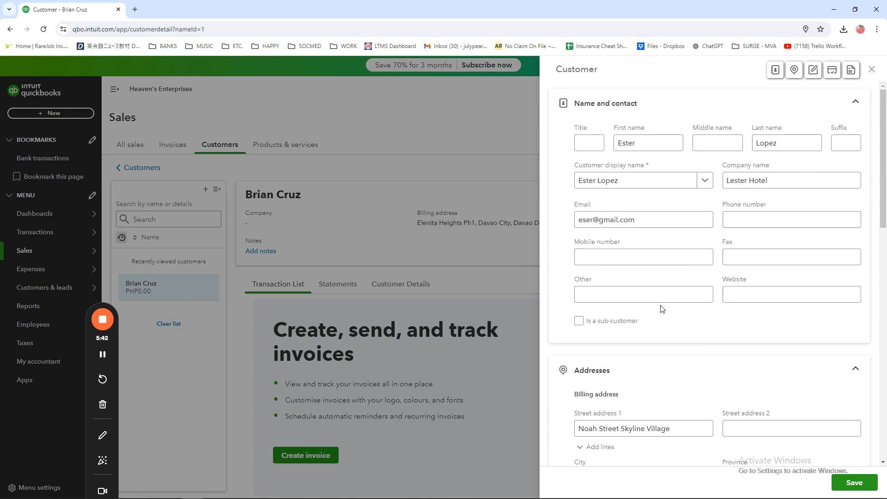
scroll(662, 309, down, 5)
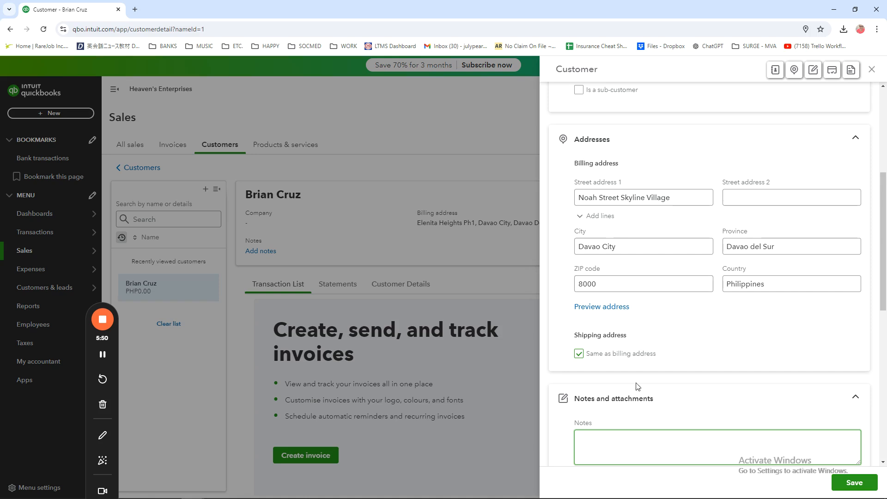
scroll(688, 365, down, 3)
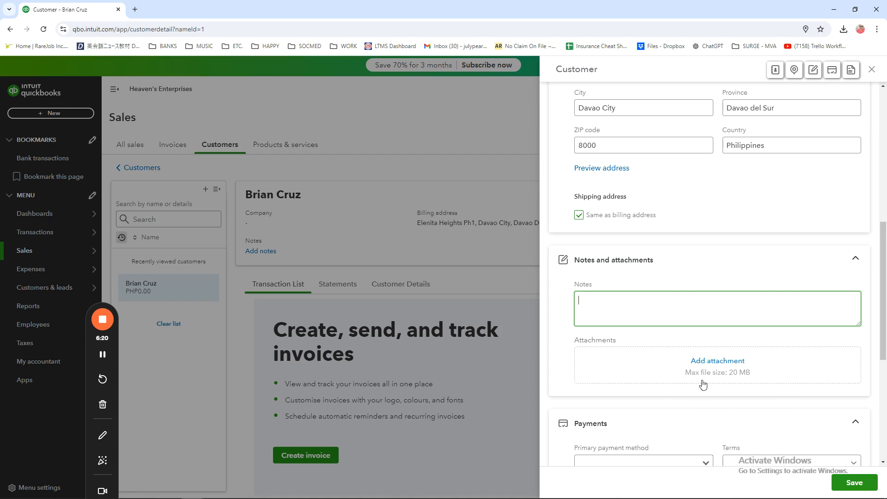
scroll(723, 354, down, 3)
scroll(723, 354, down, 1)
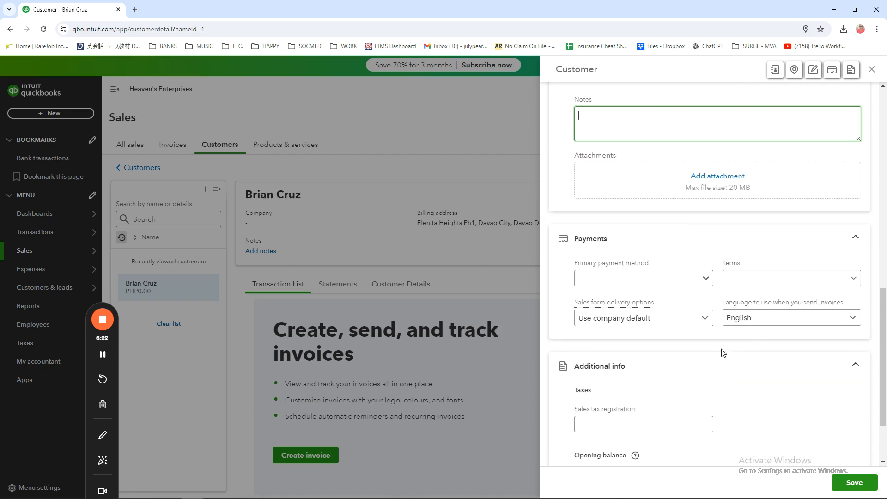
scroll(723, 353, up, 15)
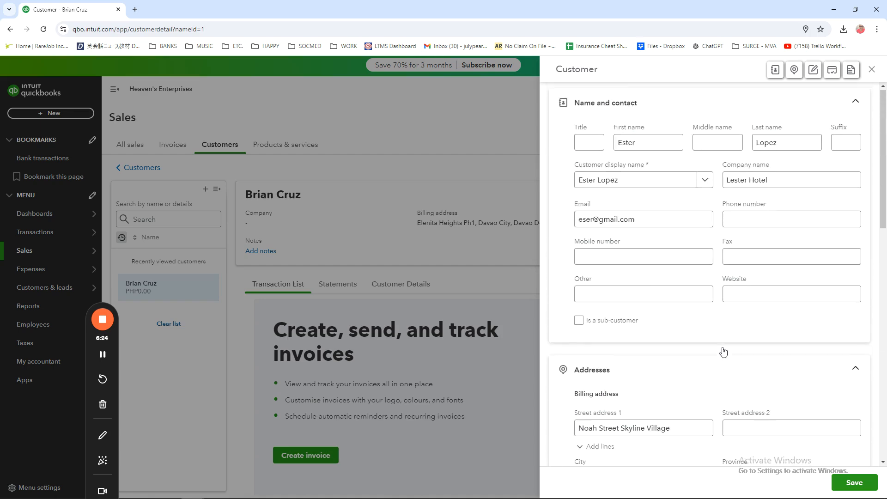
scroll(683, 382, down, 6)
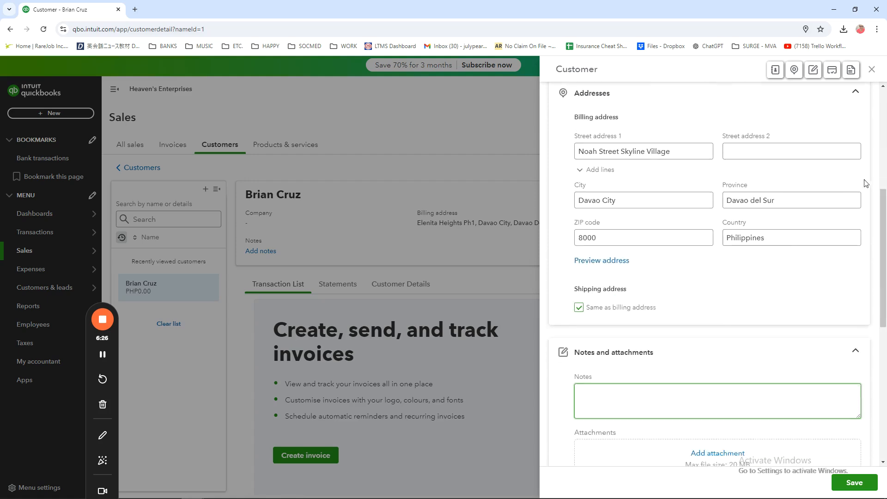
scroll(885, 225, down, 3)
Step: Save the second customer's record and dismiss the browser's offer to store the address
scroll(886, 225, up, 10)
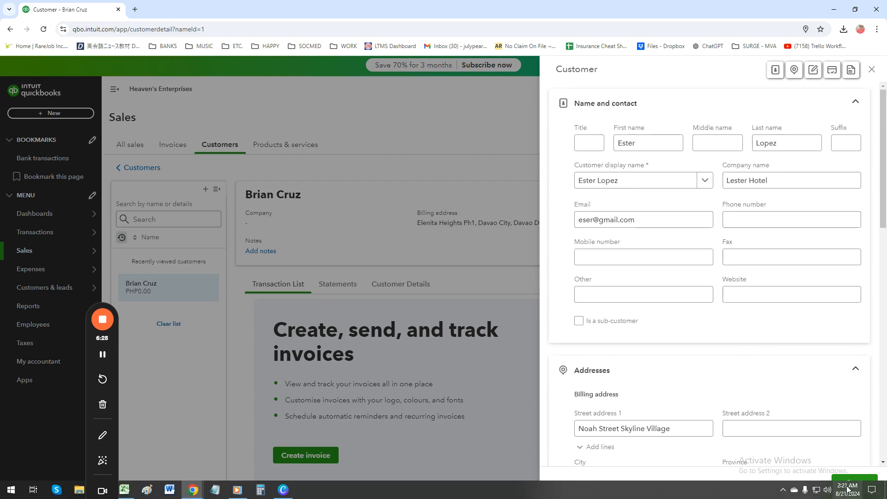
click(852, 482)
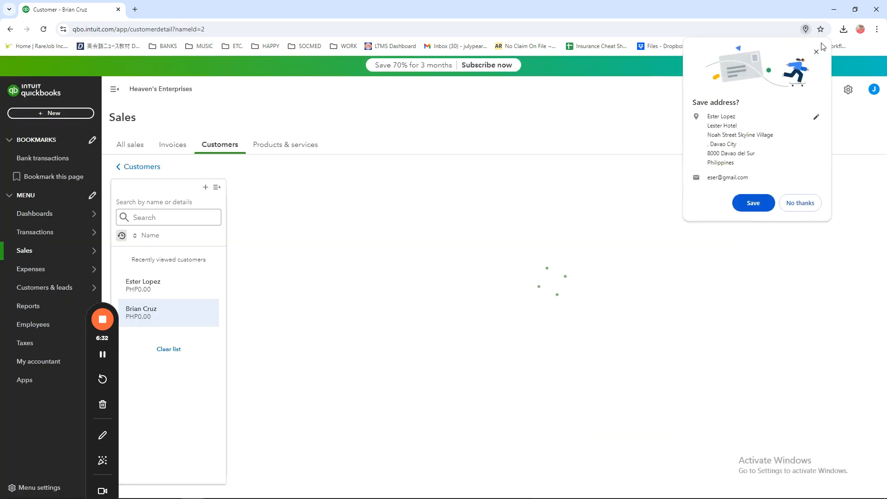
click(817, 53)
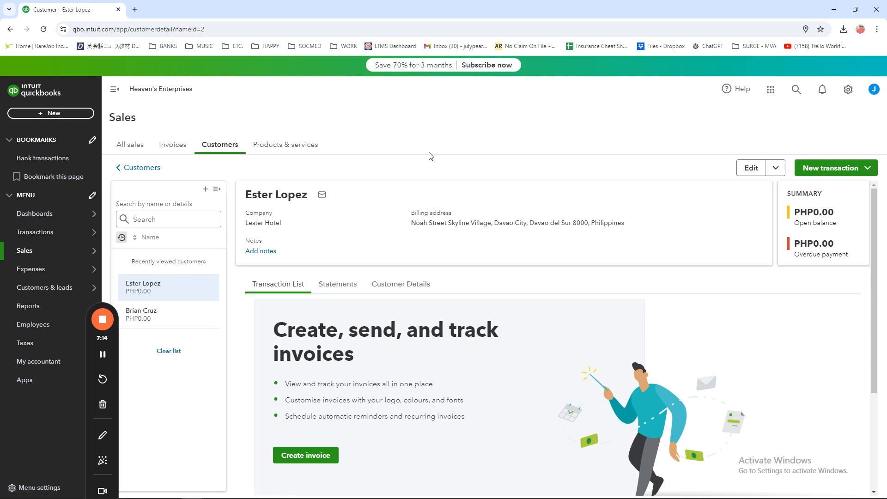
Step: Start a new supplier record and enter Unilever Phils. as the supplier display name
click(50, 113)
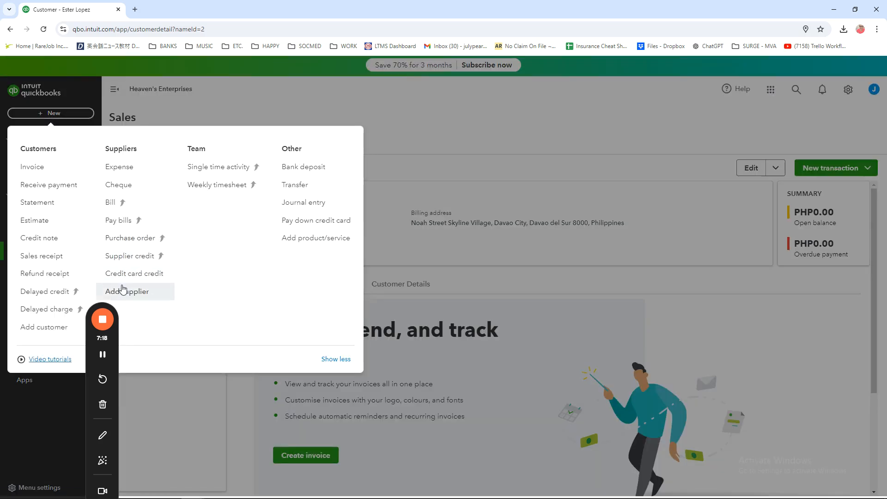
click(134, 296)
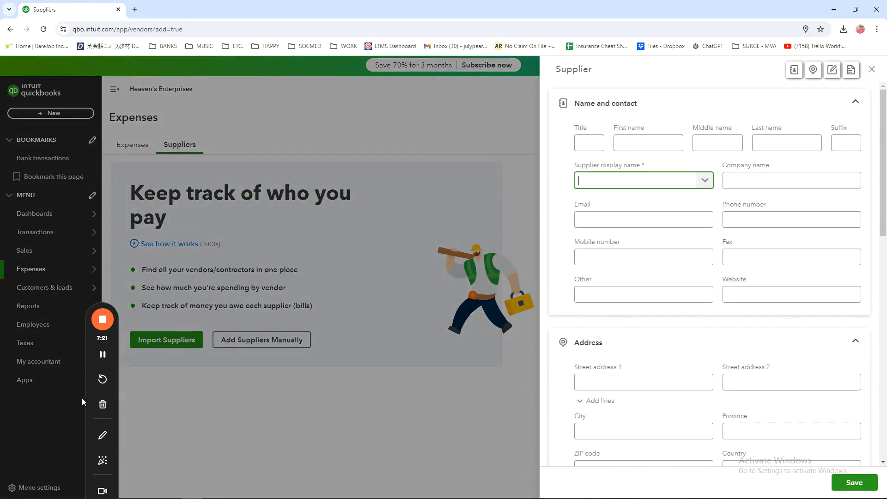
drag(83, 398, 7, 398)
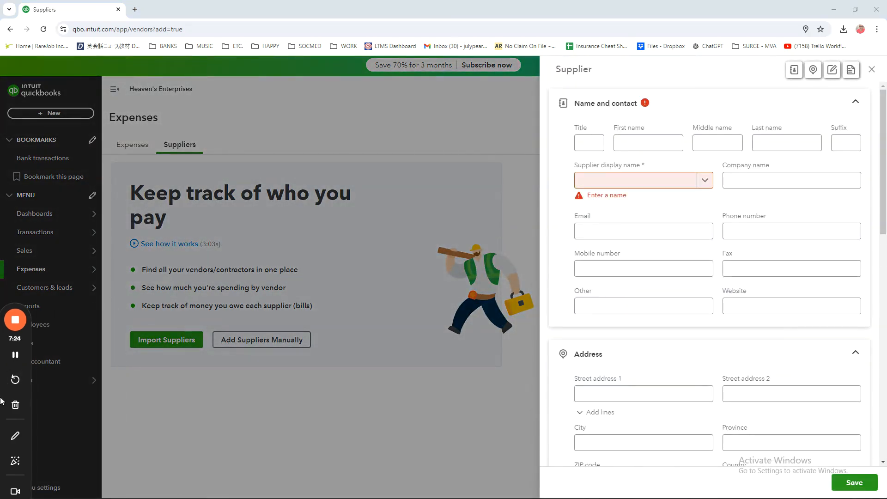
click(739, 220)
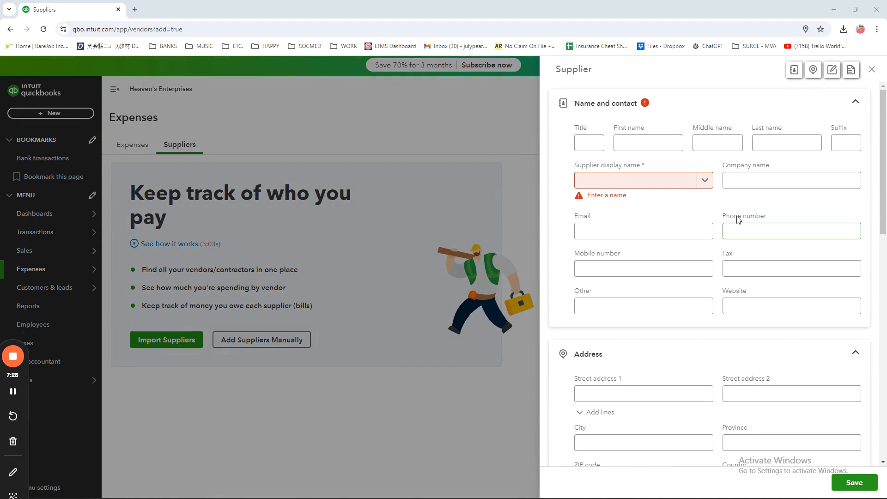
click(658, 146)
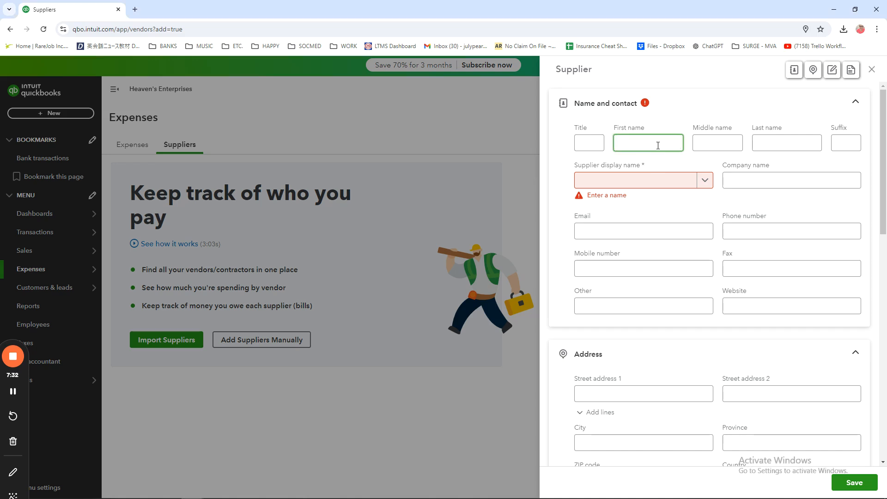
click(652, 183)
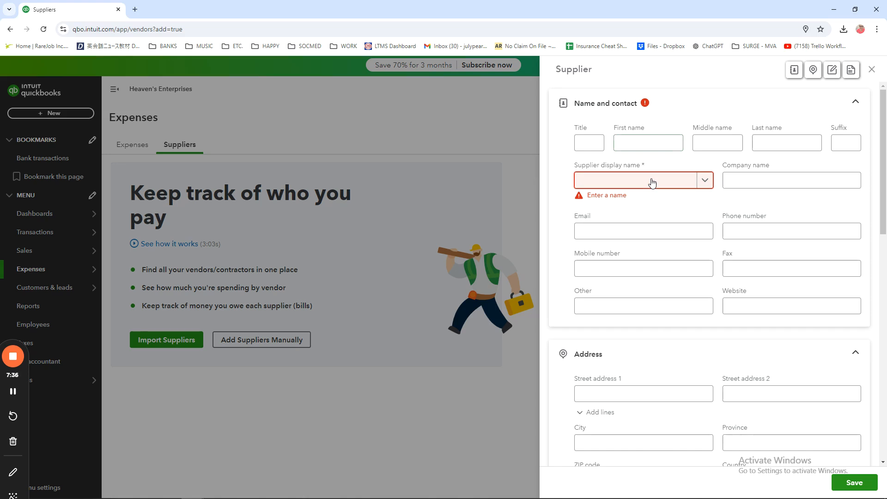
text(Uni)
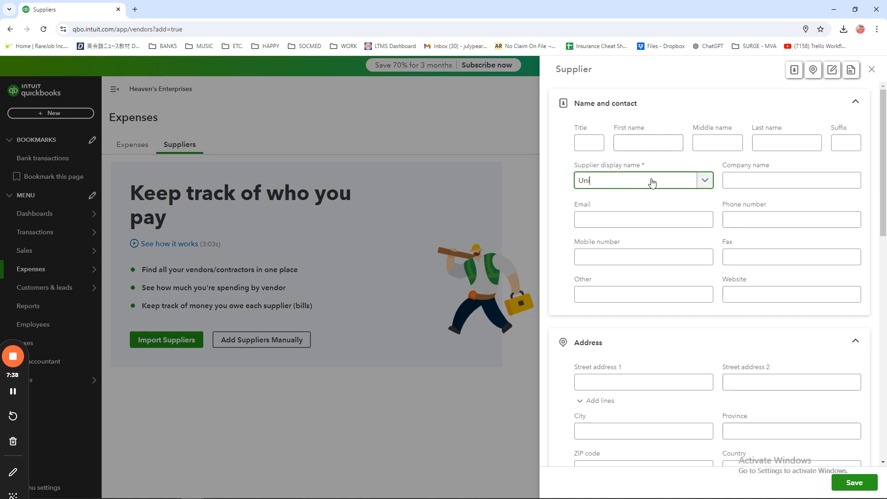
text(lever Phils.)
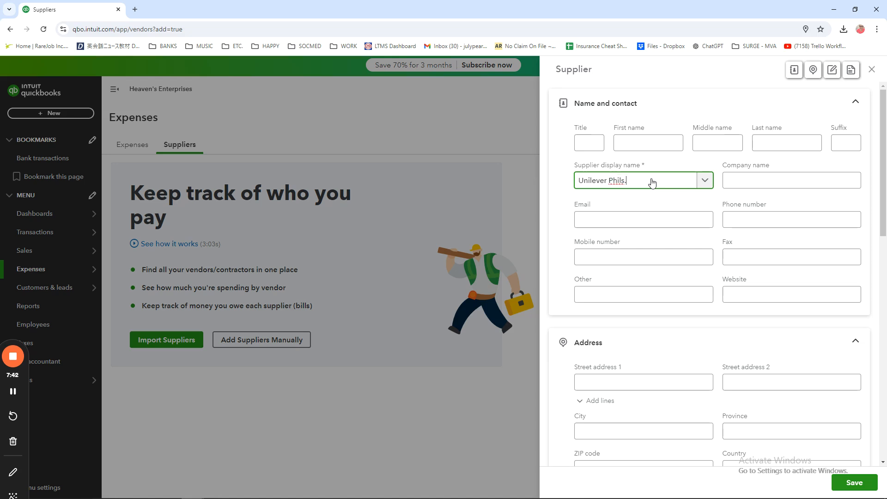
Step: Review the supplier form's company, contact and address fields and its notes, attachments and additional info sections
click(765, 185)
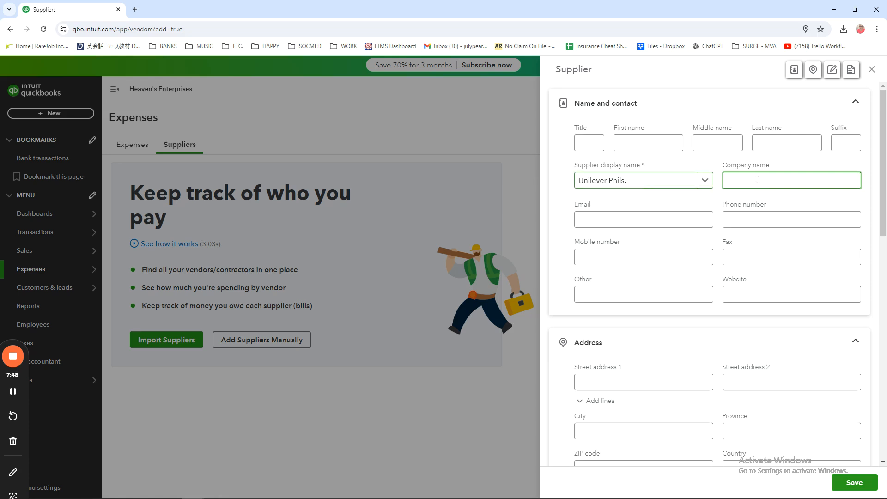
click(623, 215)
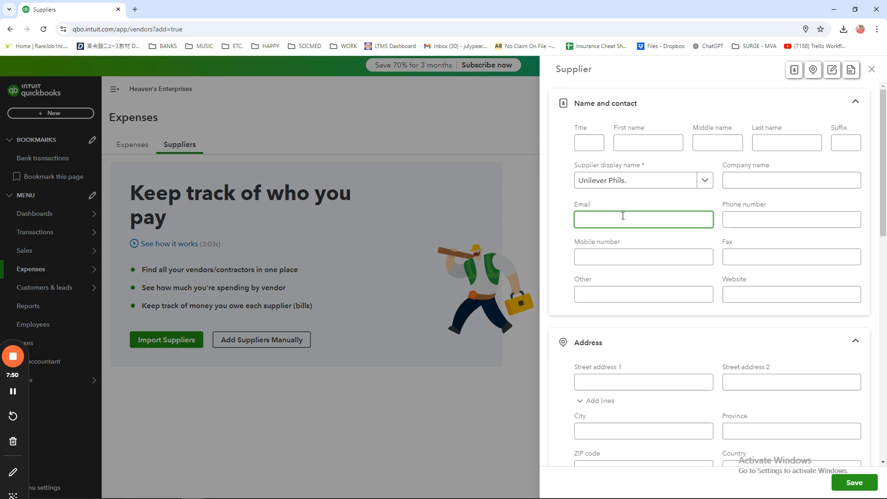
click(723, 226)
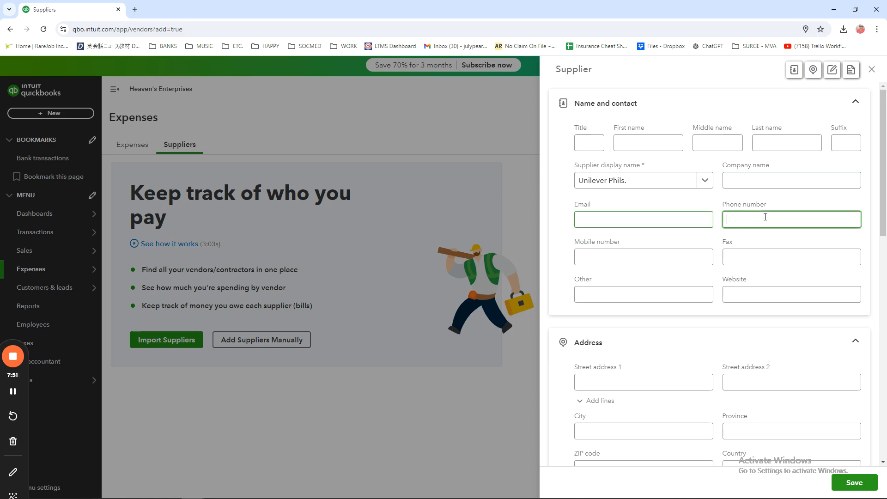
click(651, 257)
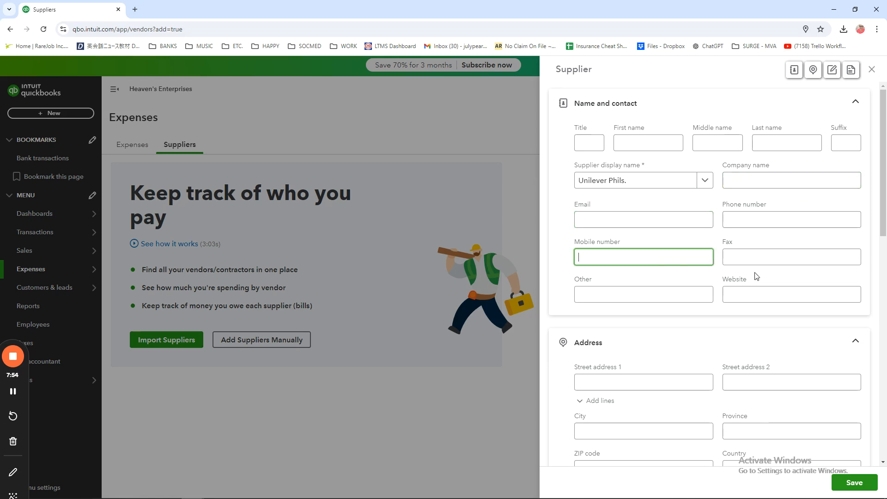
scroll(685, 294, down, 2)
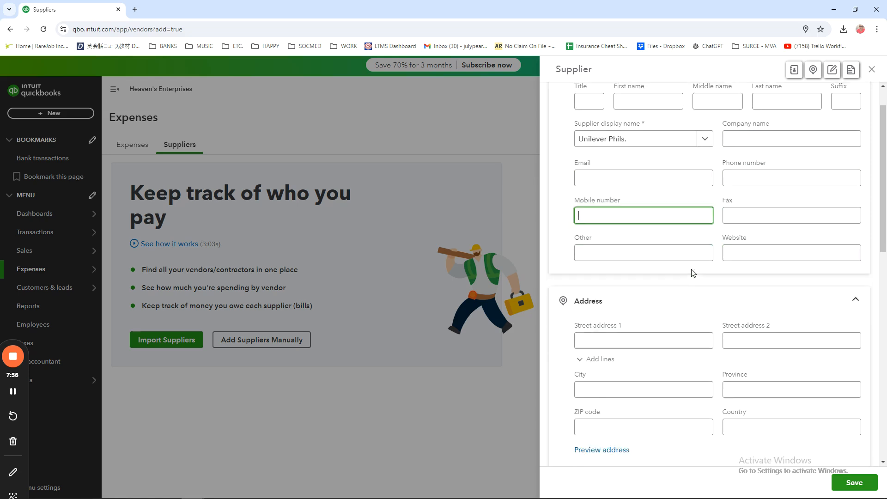
click(664, 287)
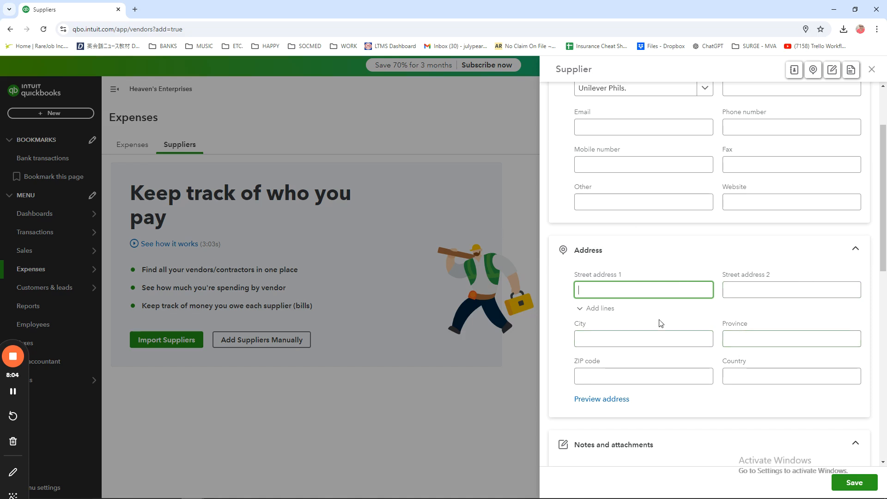
scroll(623, 287, up, 2)
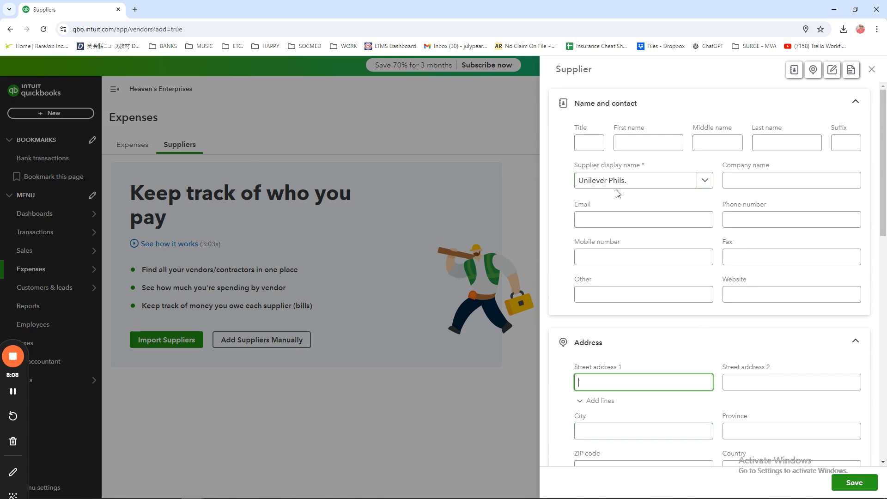
scroll(618, 193, down, 7)
click(663, 264)
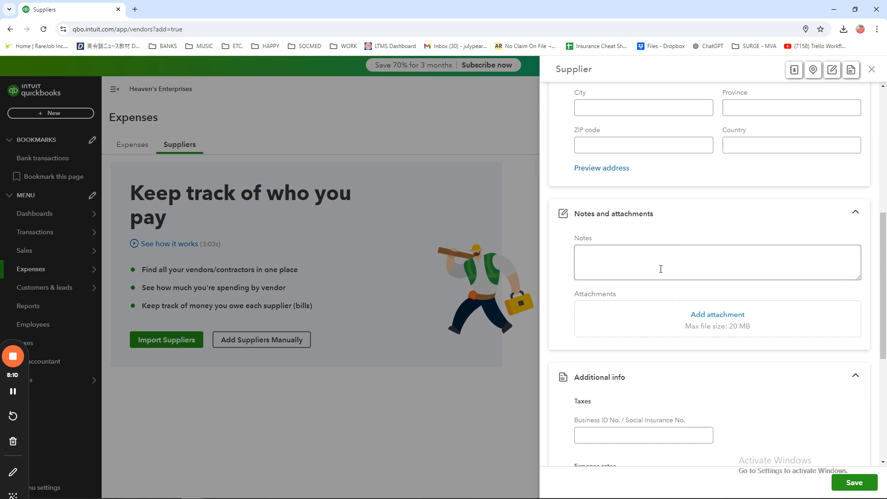
scroll(840, 224, down, 4)
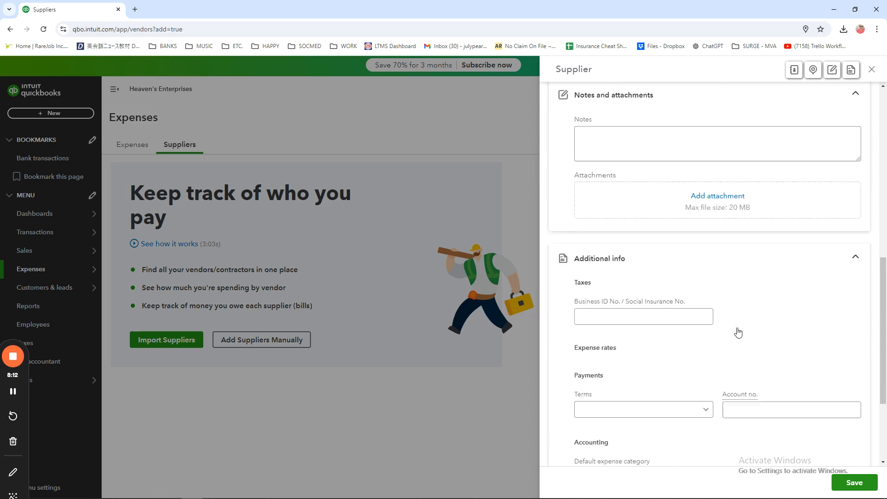
scroll(751, 267, up, 5)
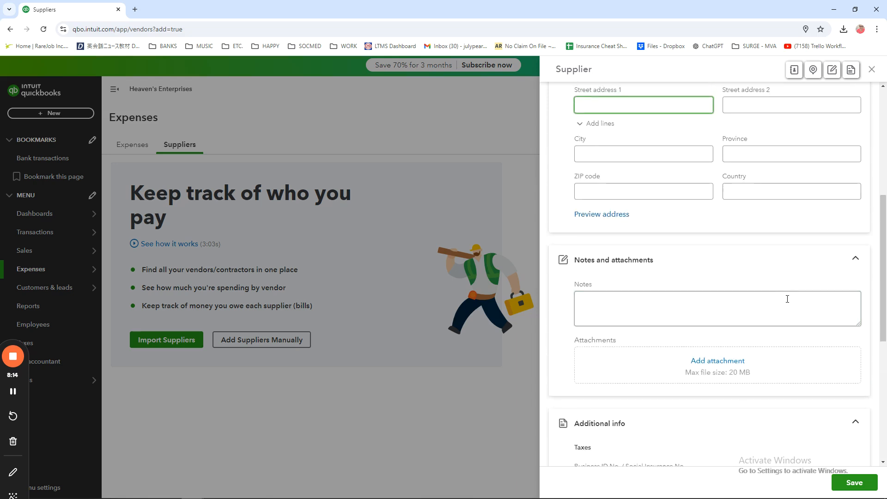
Step: Save the Unilever Phils. supplier record and highlight its name on the supplier page
click(852, 483)
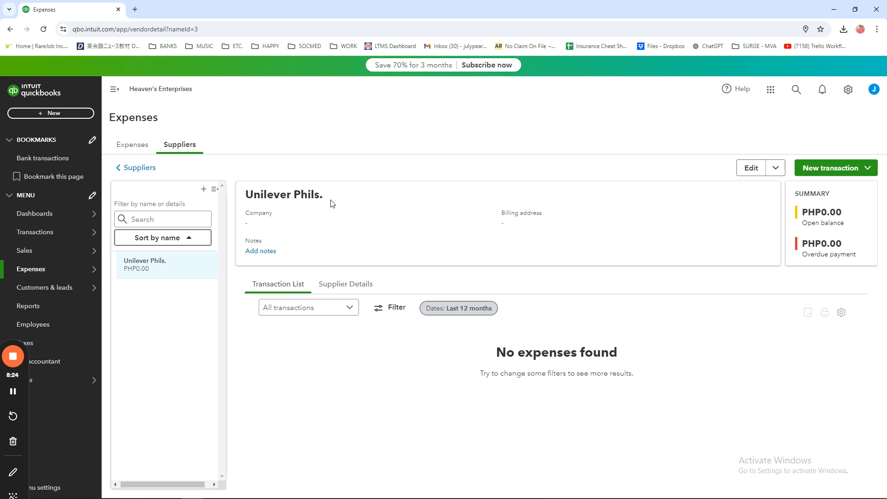
drag(249, 197, 326, 194)
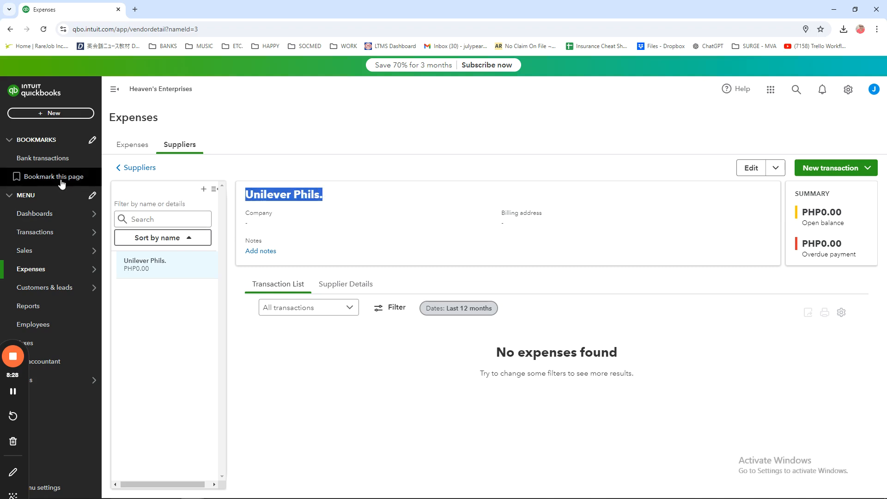
Step: Start a second supplier record and enter Procter and Gamble Phils. as the supplier display name
click(203, 189)
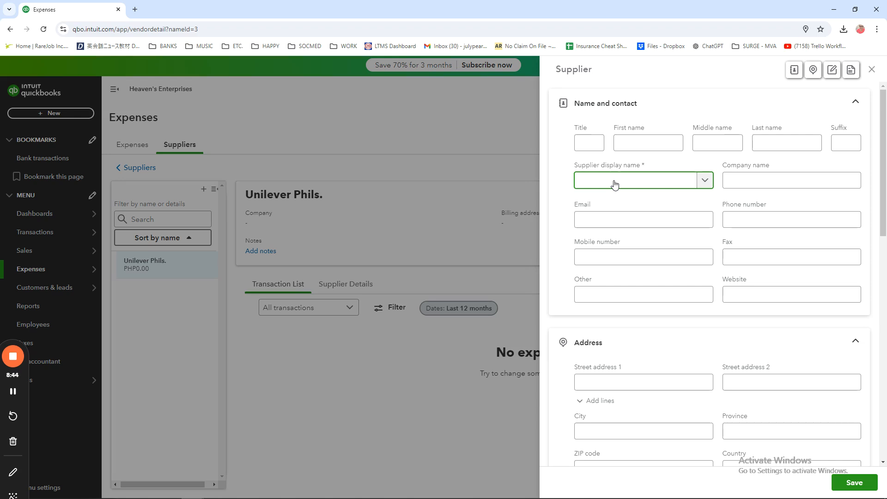
text(Procter)
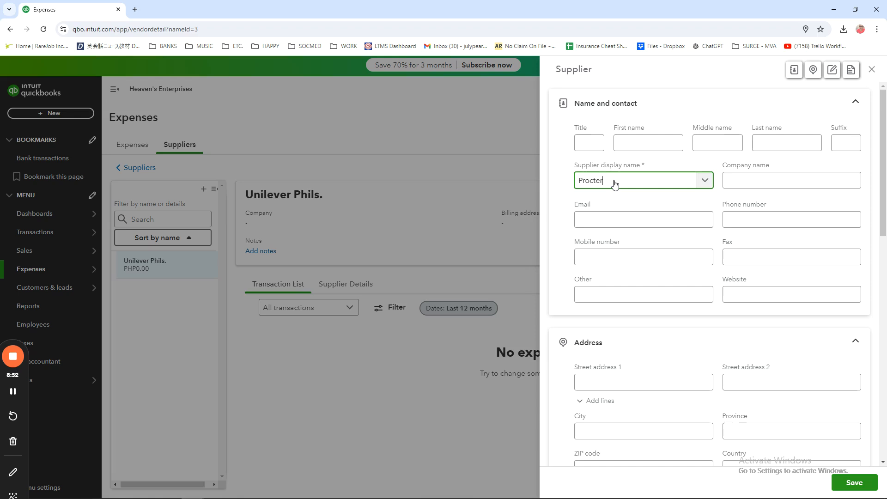
text( and Gamble Phils.)
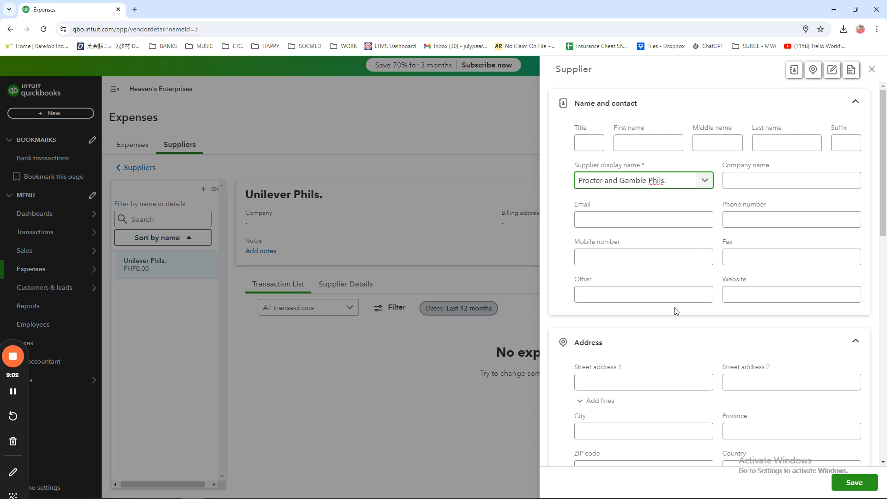
Step: Check the address, notes and additional info sections of the Procter and Gamble Phils. form and save the record
scroll(675, 311, down, 3)
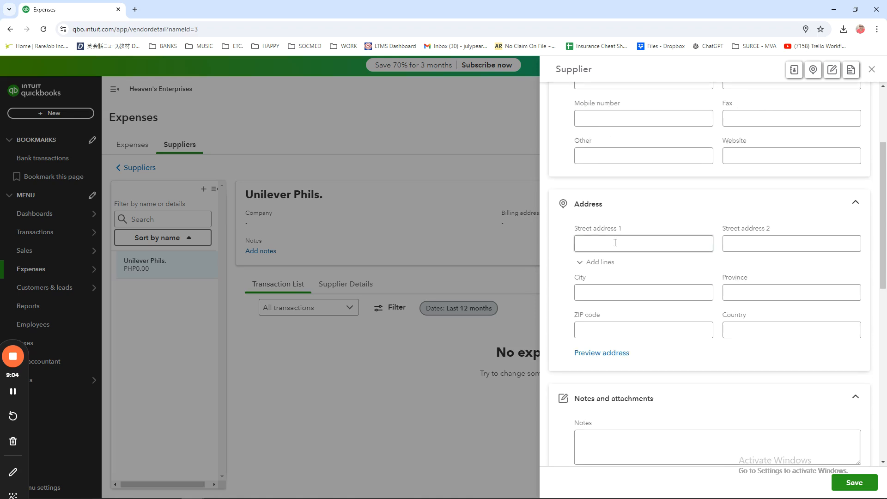
scroll(627, 283, down, 4)
click(638, 275)
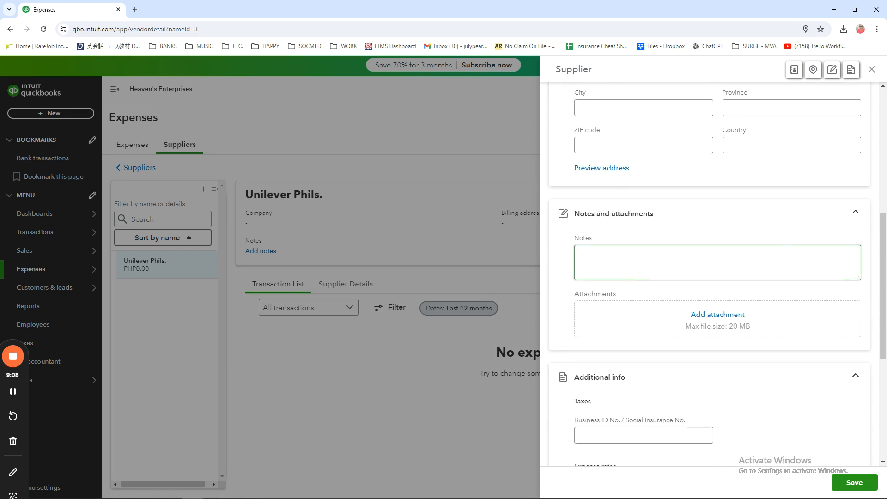
scroll(767, 424, down, 1)
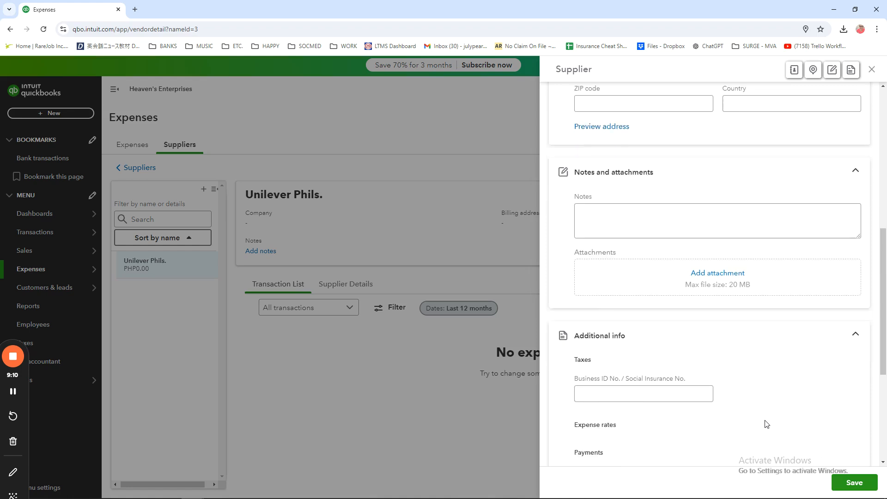
scroll(767, 424, down, 2)
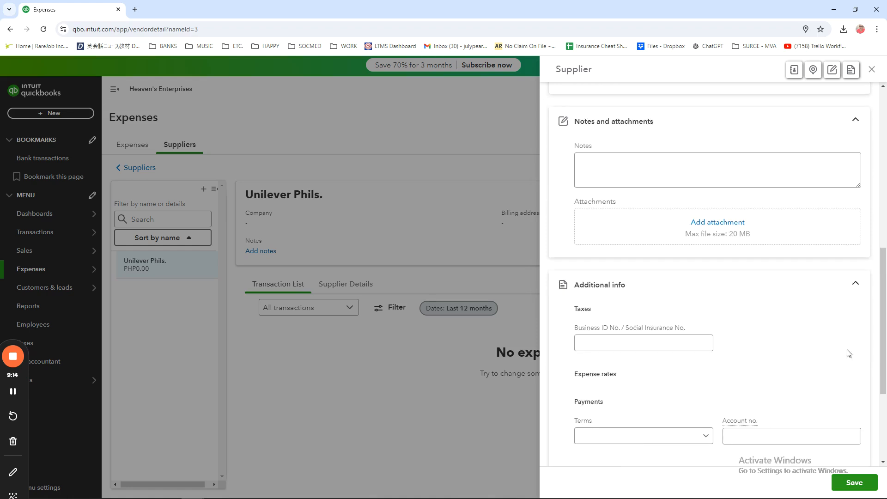
click(855, 482)
mouse_move(90, 388)
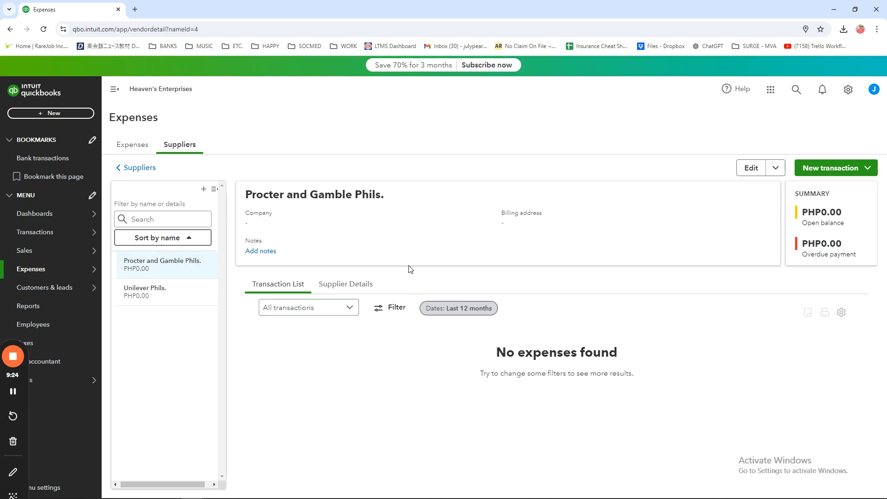
Step: Start a third supplier record and enter Universal Robina as the supplier display name
click(204, 188)
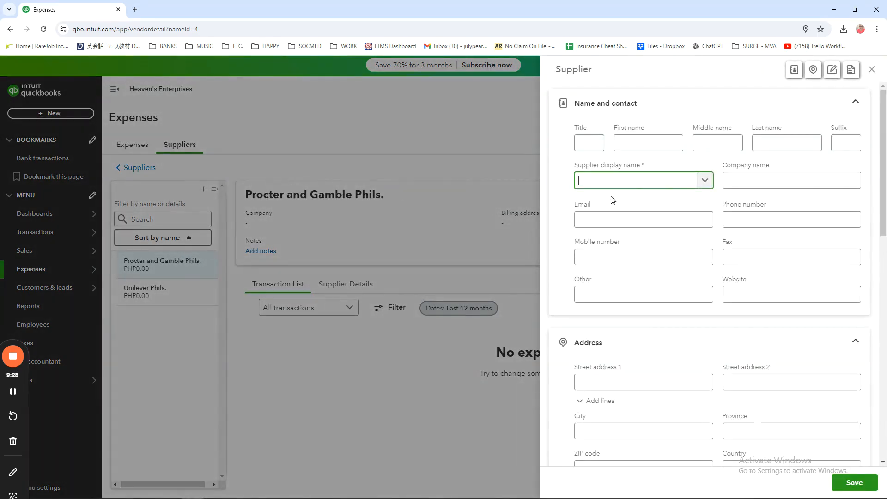
text(Universal )
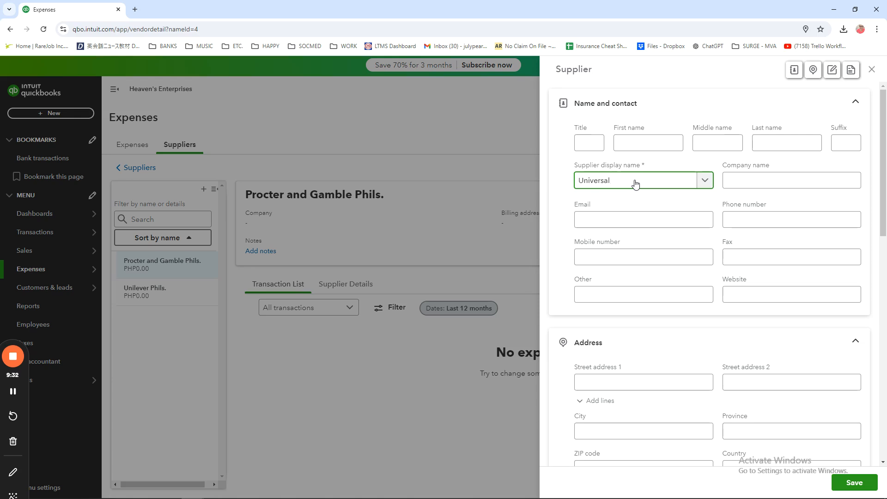
text(ROb)
text(obina)
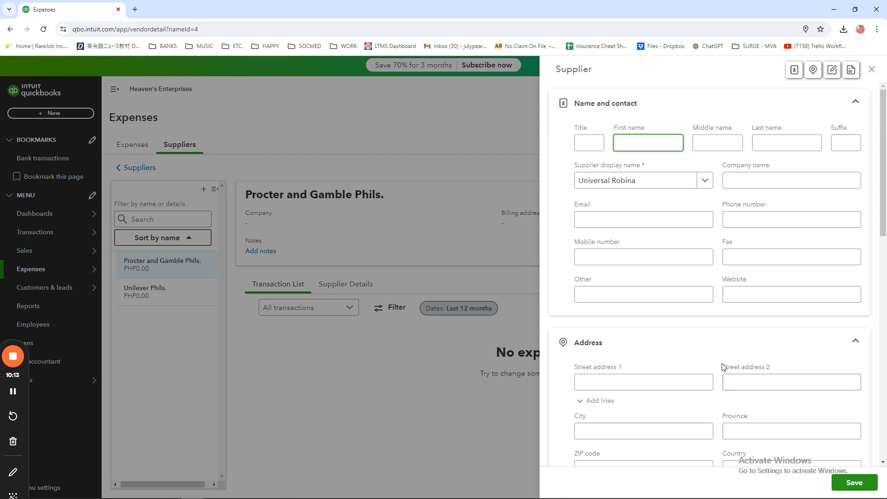
Step: Save the Universal Robina supplier record and open the Procter and Gamble Phils. record from the supplier list
scroll(725, 366, down, 2)
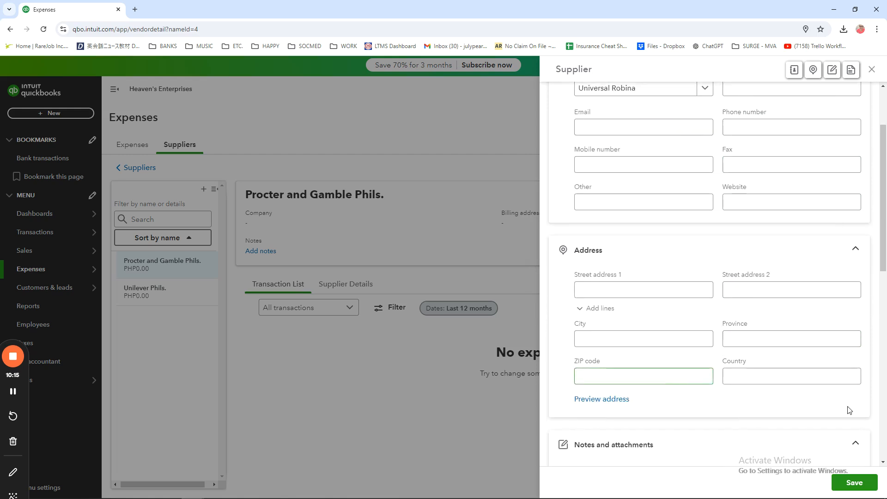
click(639, 334)
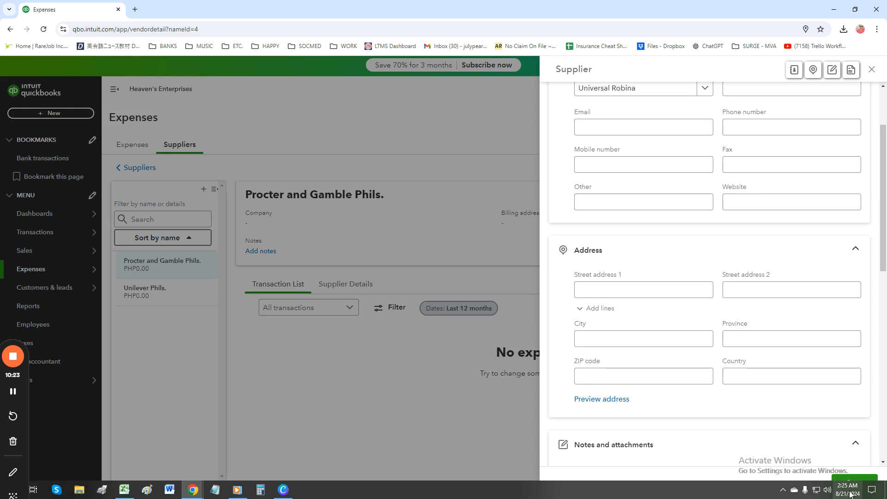
click(852, 482)
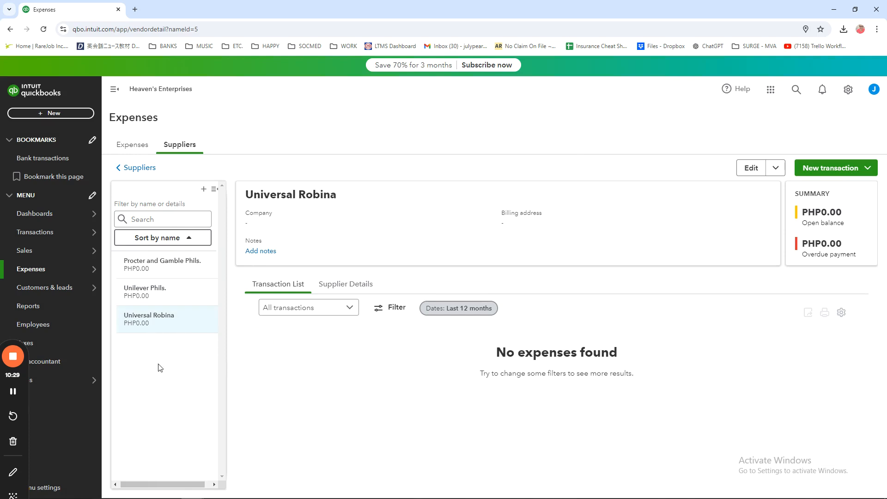
click(173, 276)
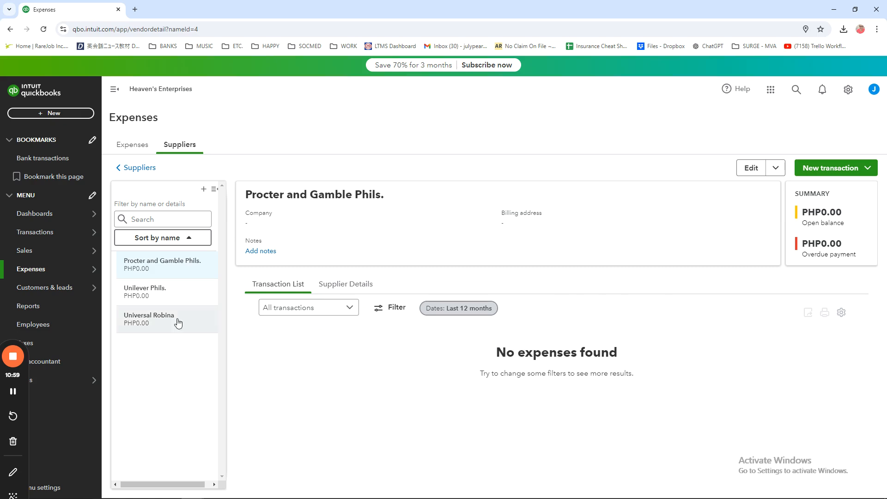
Step: Look through the Unilever Phils., Universal Robina and Procter and Gamble Phils. supplier records
click(198, 293)
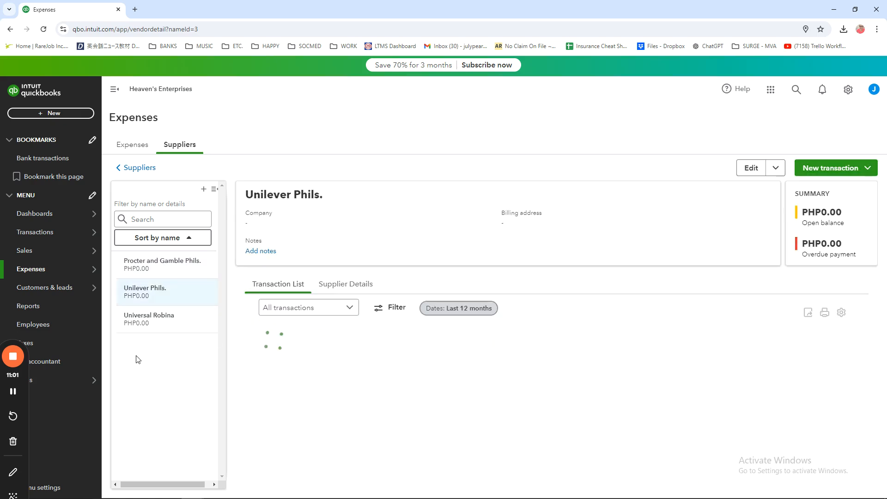
click(196, 318)
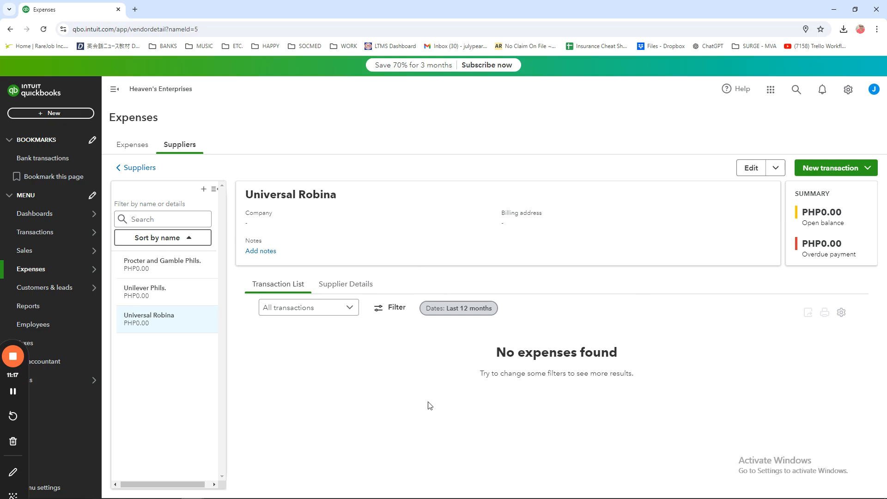
click(197, 274)
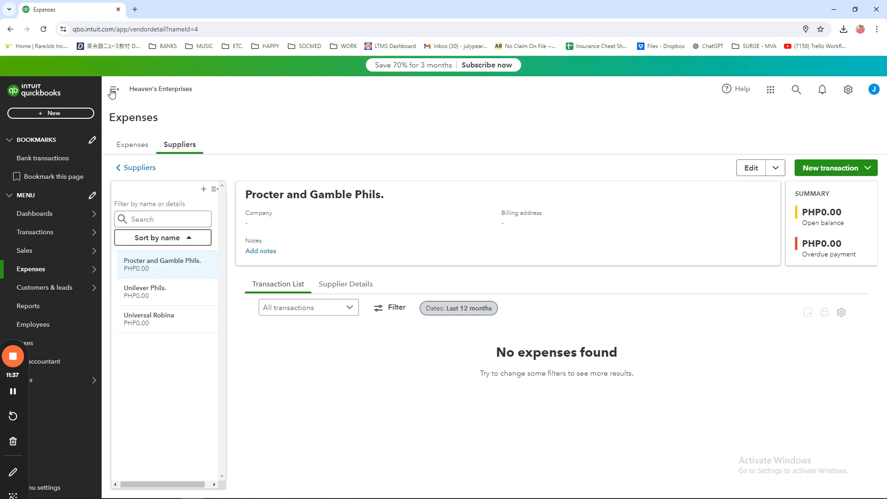
Step: Start a new bank deposit and check the choices for its deposit account
click(51, 114)
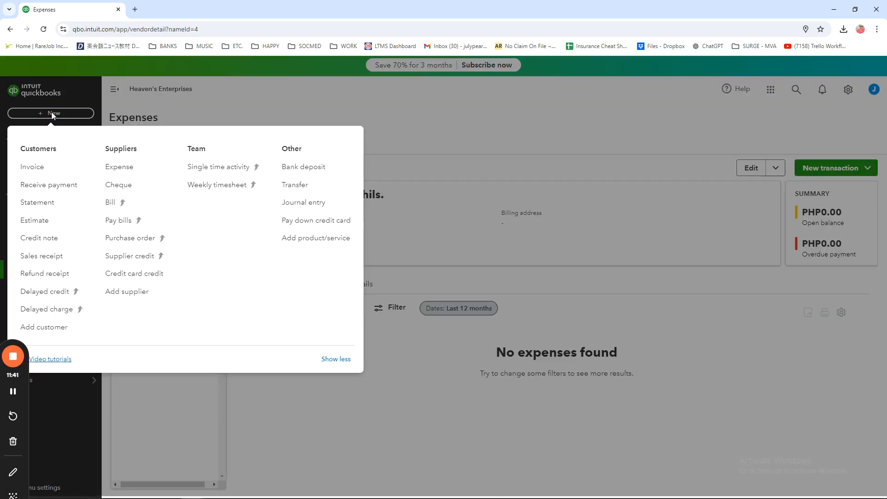
click(307, 170)
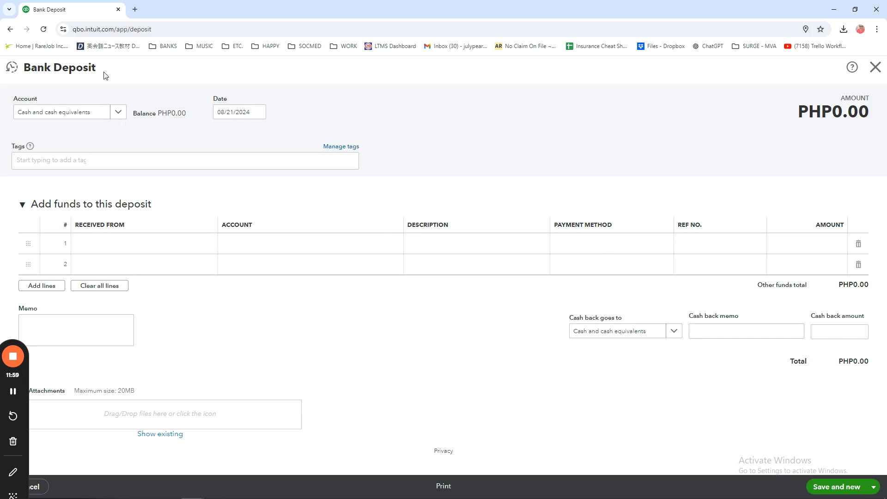
click(119, 114)
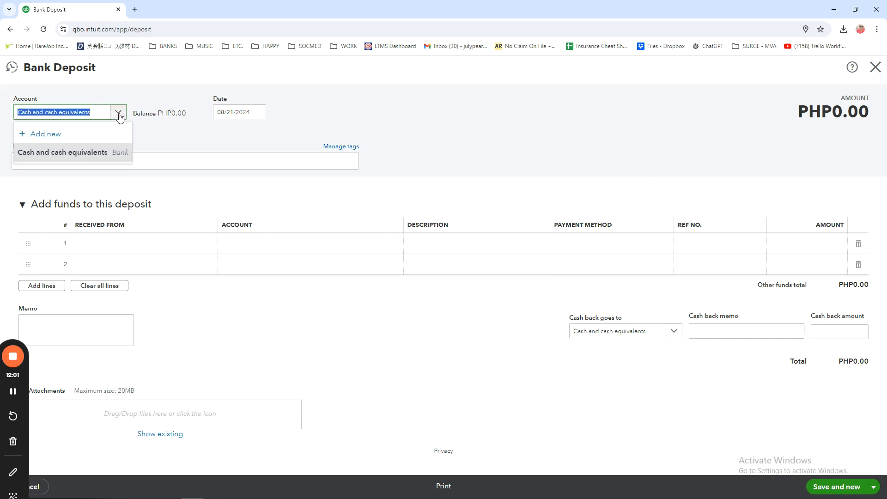
click(119, 114)
click(70, 115)
click(69, 115)
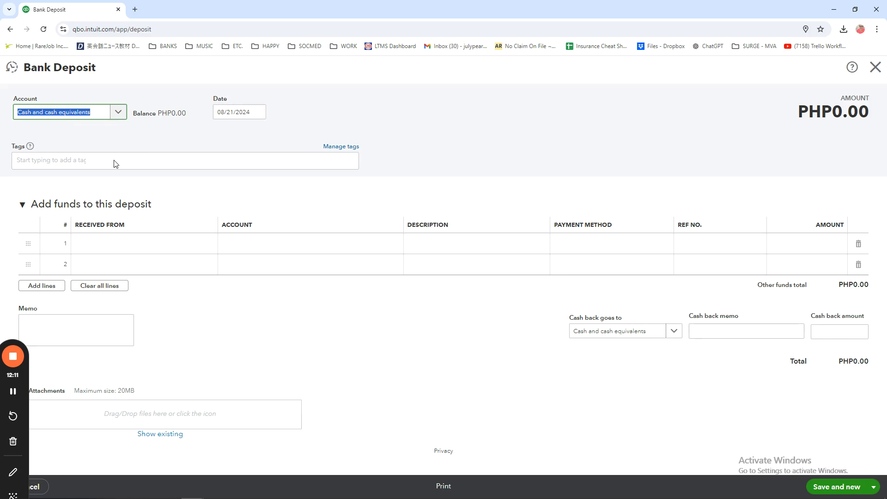
Step: Fill the first deposit line with the first listed customer as payer, Cash as payment method and an amount of 15,000
click(129, 247)
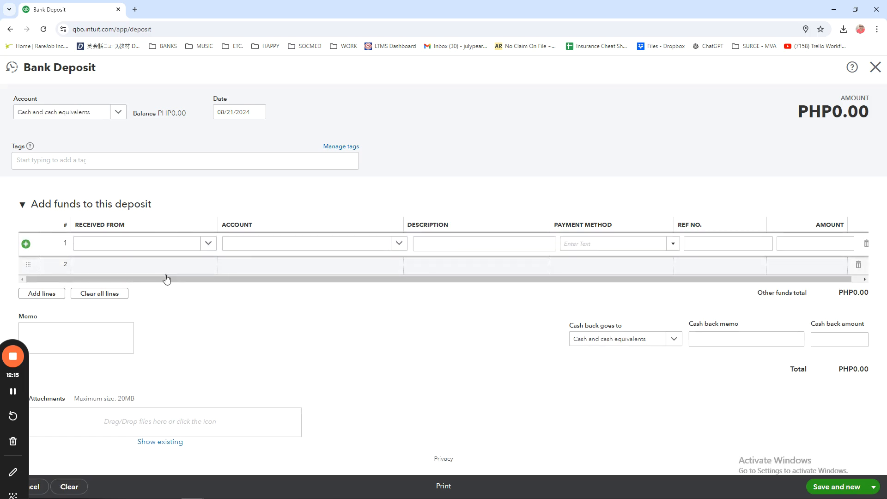
click(212, 248)
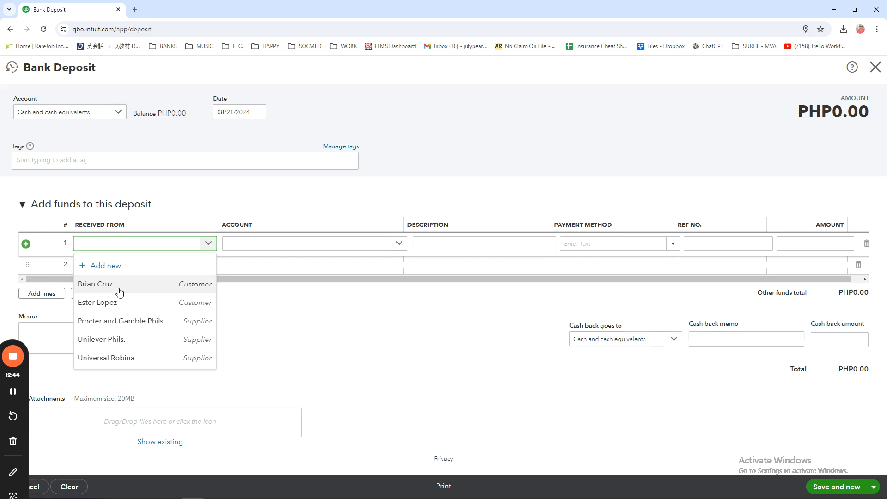
click(119, 291)
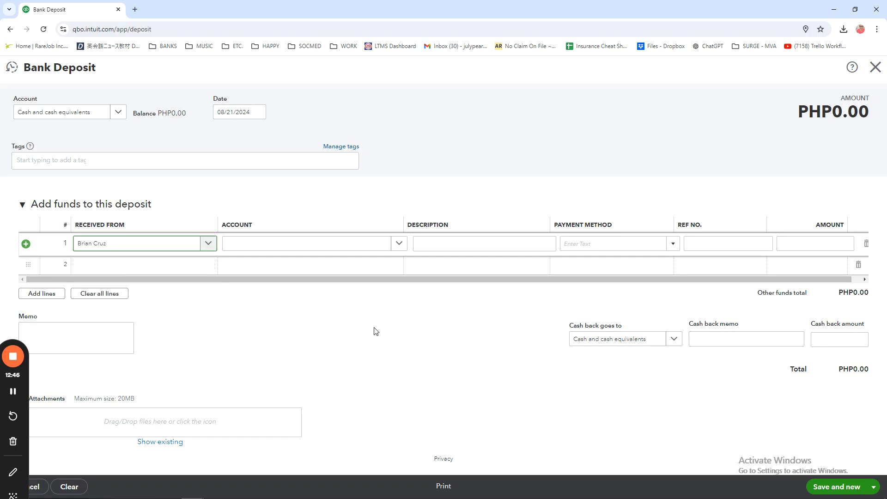
click(492, 245)
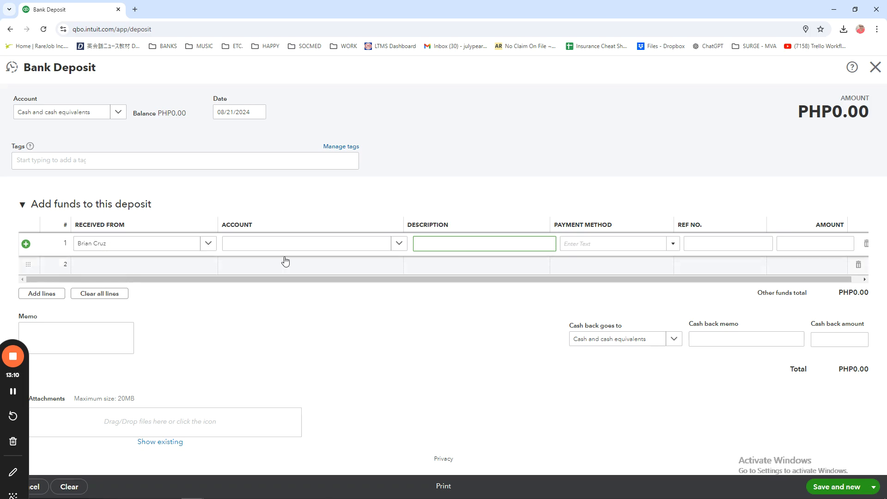
click(673, 243)
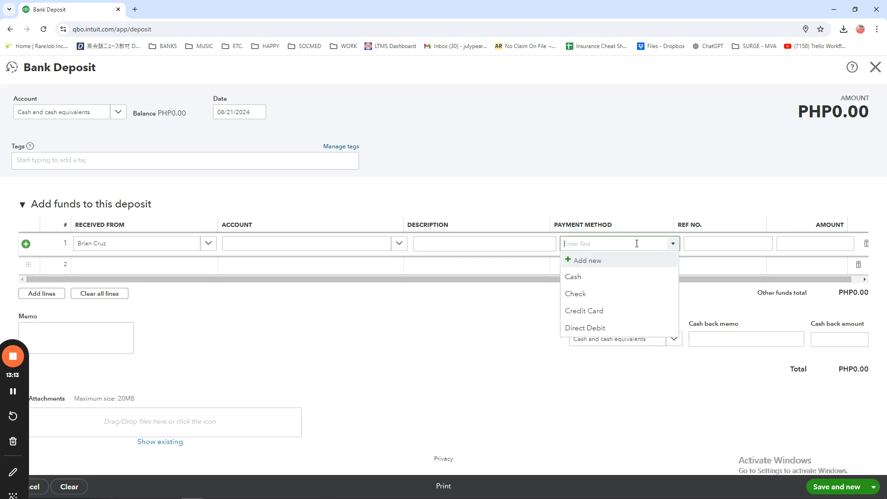
click(591, 278)
click(719, 242)
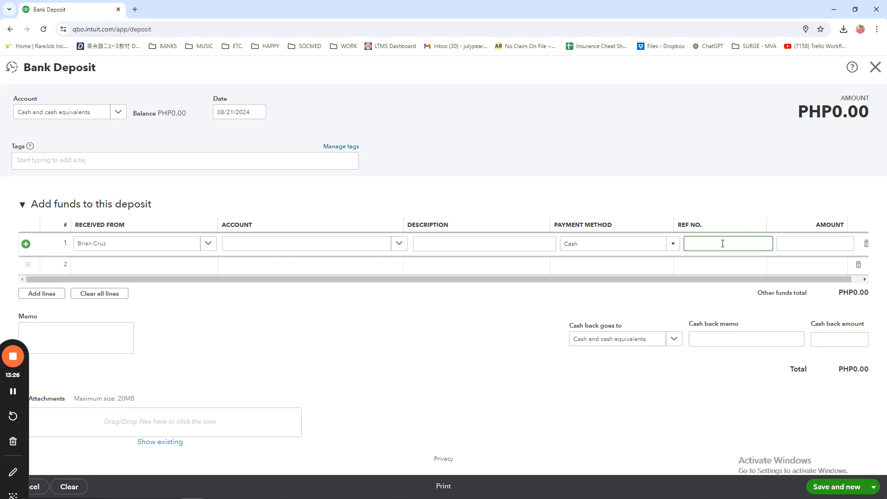
click(826, 245)
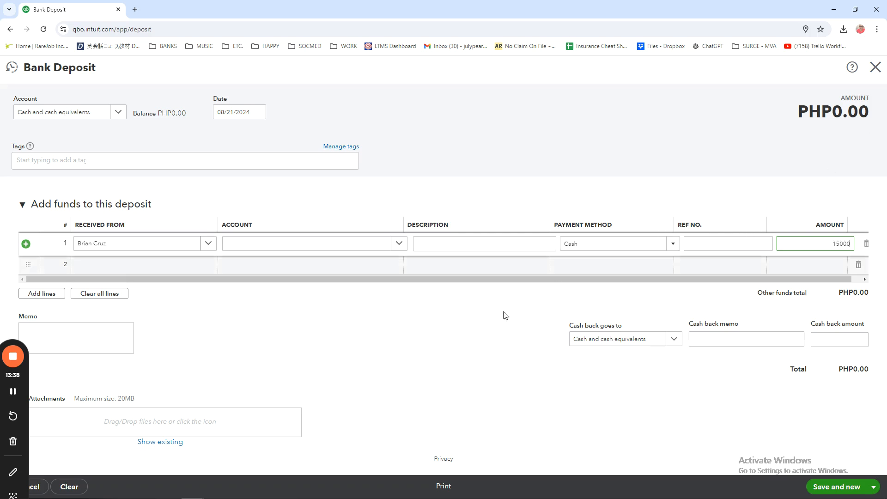
click(435, 358)
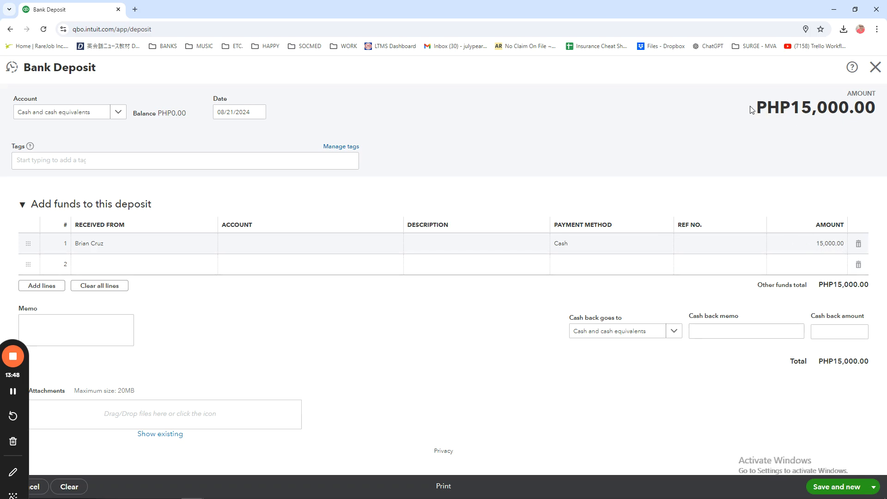
drag(755, 109, 885, 116)
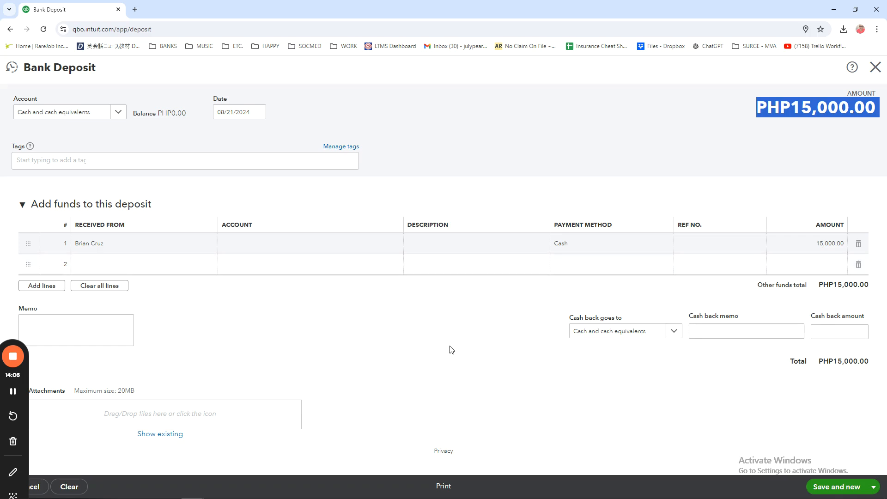
click(83, 326)
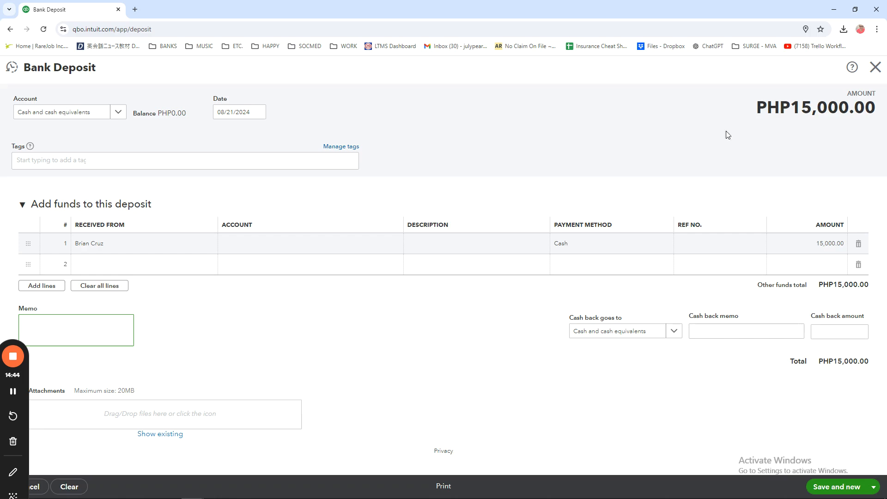
Step: Fill the second deposit line with the second listed customer as payer, Cash as payment method and an amount of 50,000
click(137, 265)
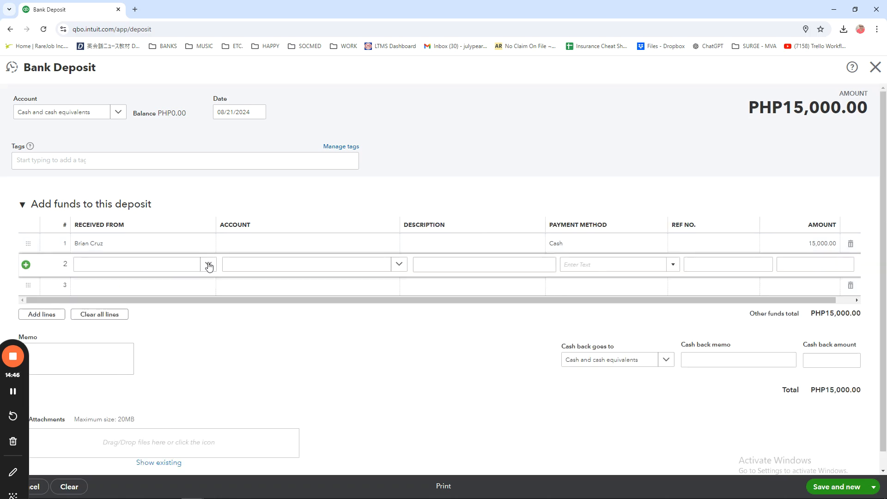
click(208, 264)
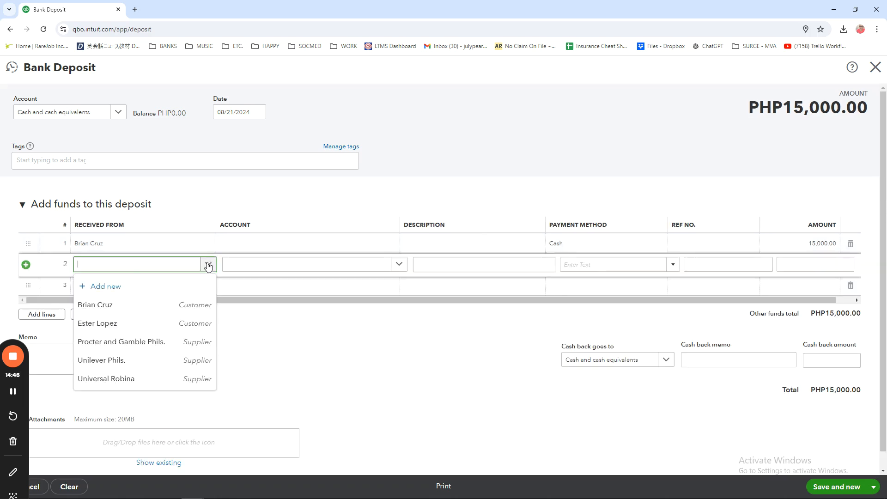
click(112, 323)
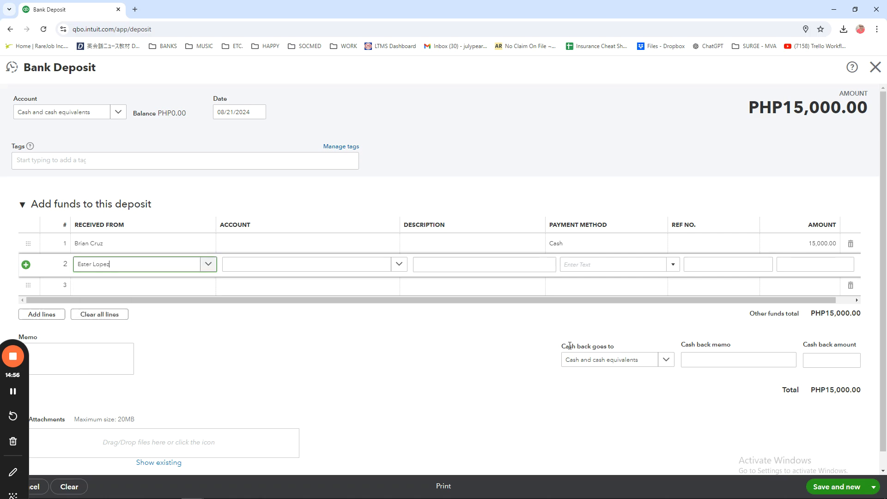
click(673, 268)
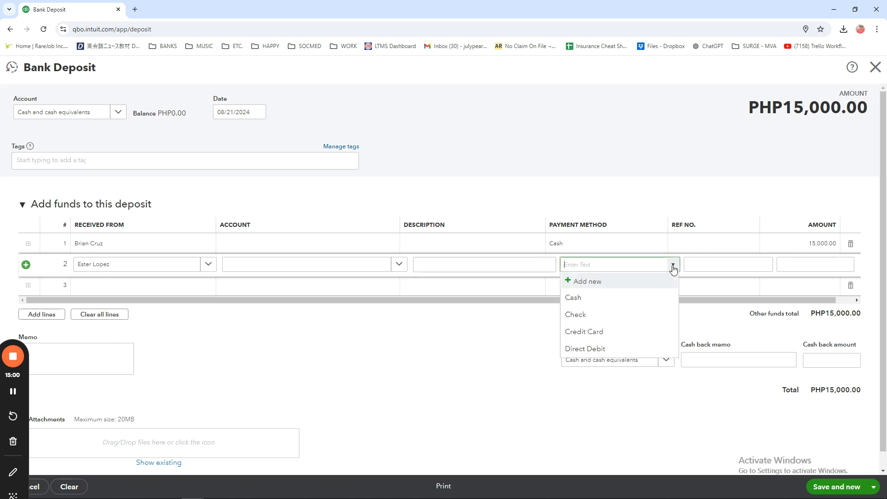
click(578, 298)
click(831, 263)
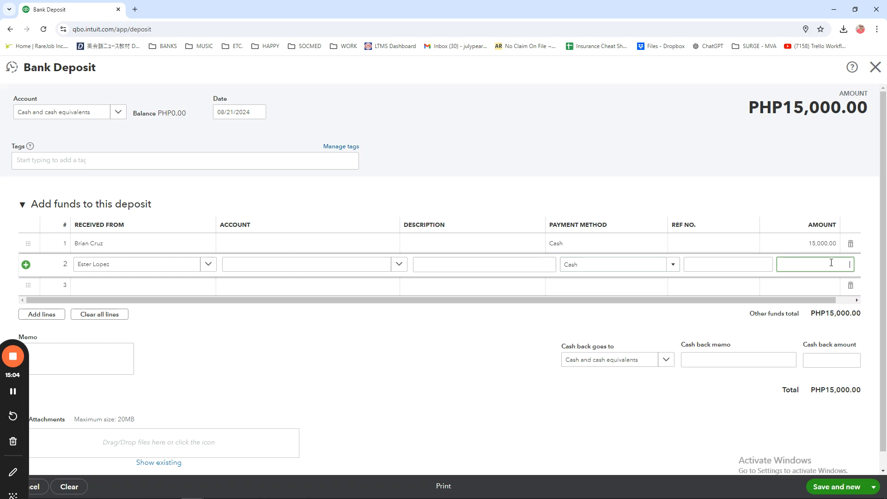
text(50000)
click(545, 330)
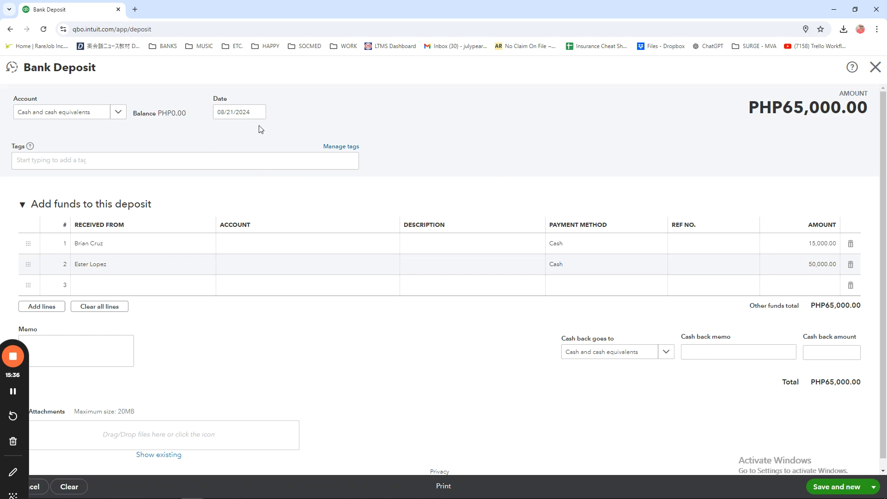
Step: Check the deposit's total amount and leave the bank deposit without saving
drag(871, 111, 744, 113)
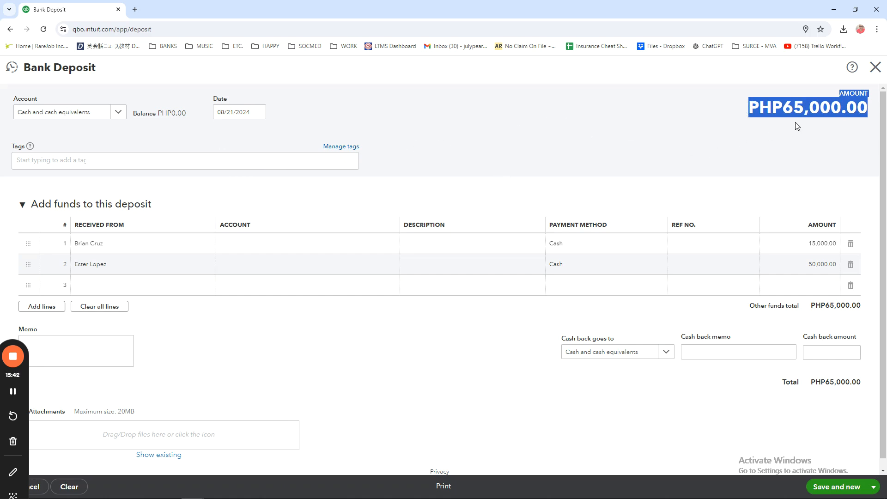
click(691, 144)
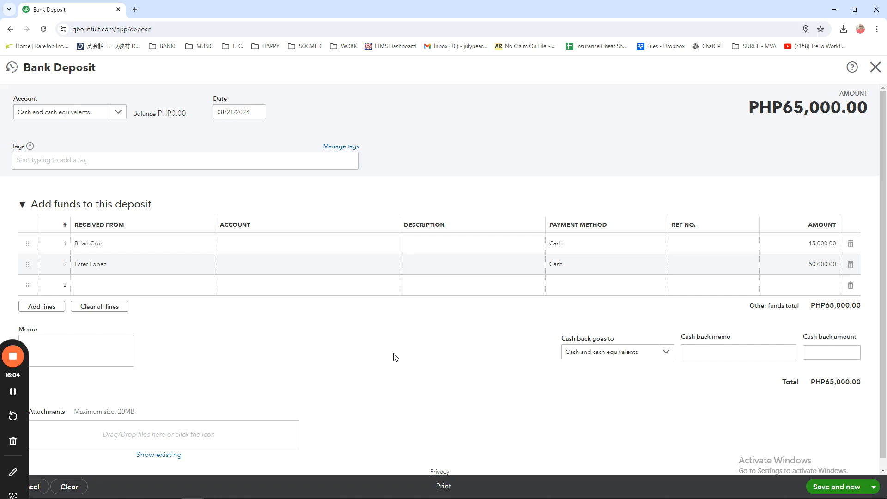
click(10, 30)
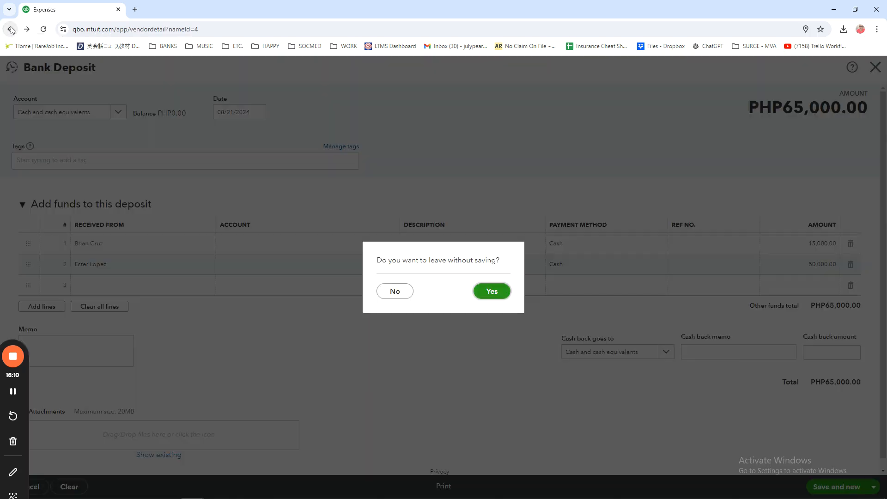
click(494, 301)
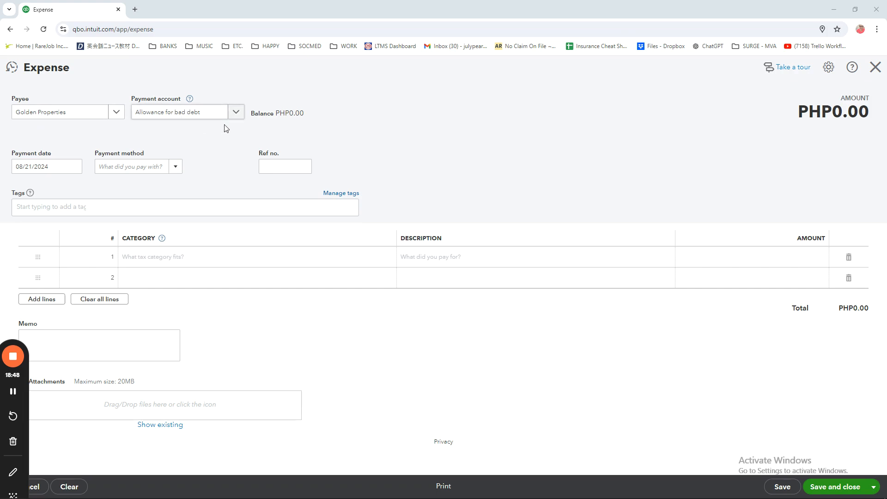
Step: Set the payment account of the Golden Properties expense to Cash and cash equivalents
click(191, 107)
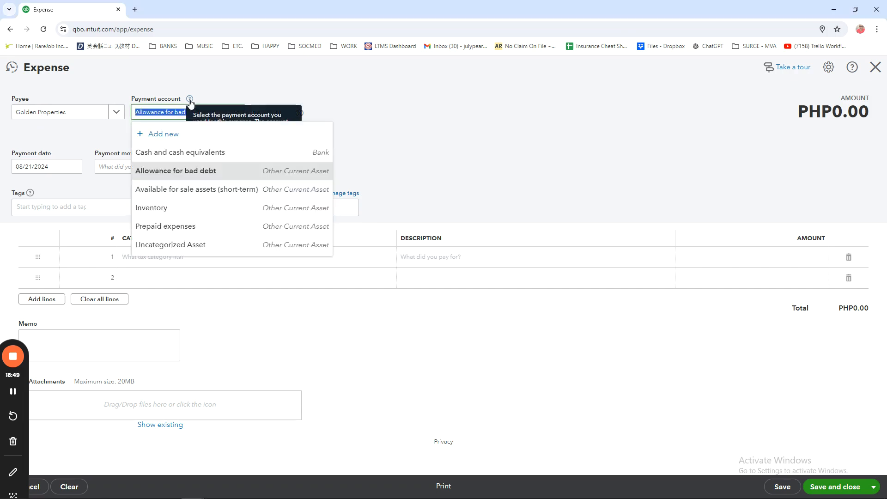
click(362, 95)
mouse_move(190, 98)
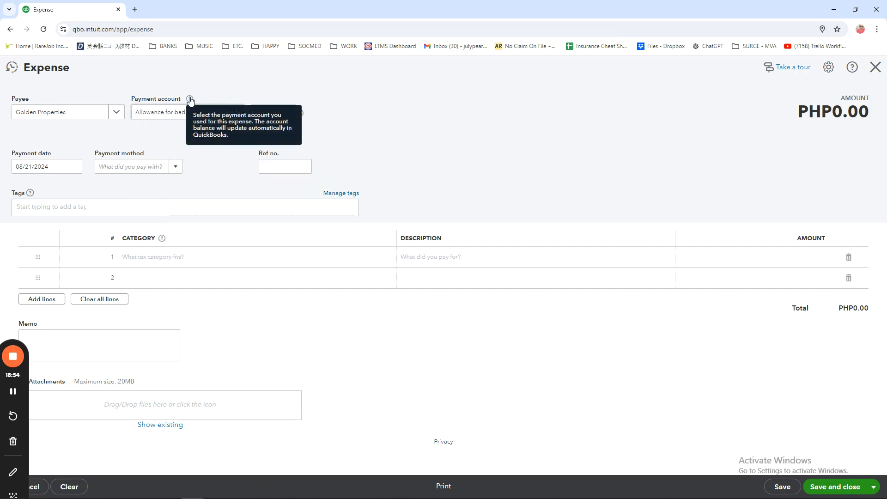
click(235, 113)
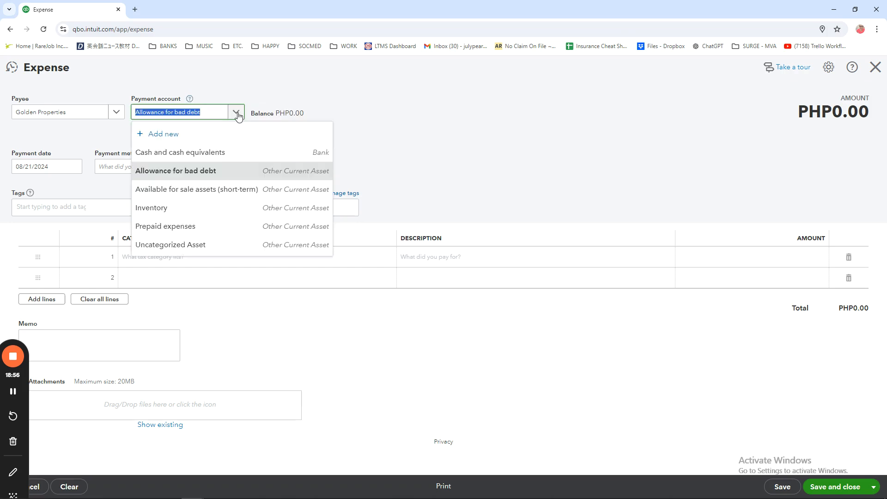
click(190, 157)
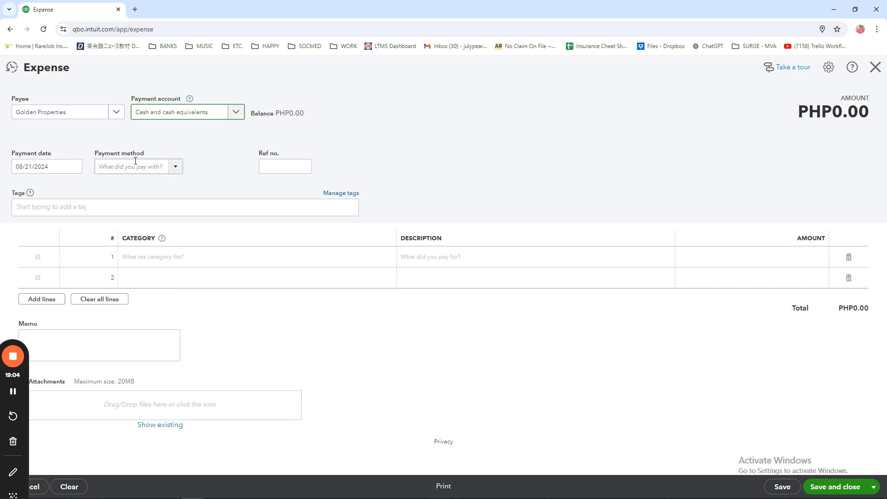
Step: Set the expense's payment method to Cash and its reference number to 1223
click(175, 167)
click(104, 200)
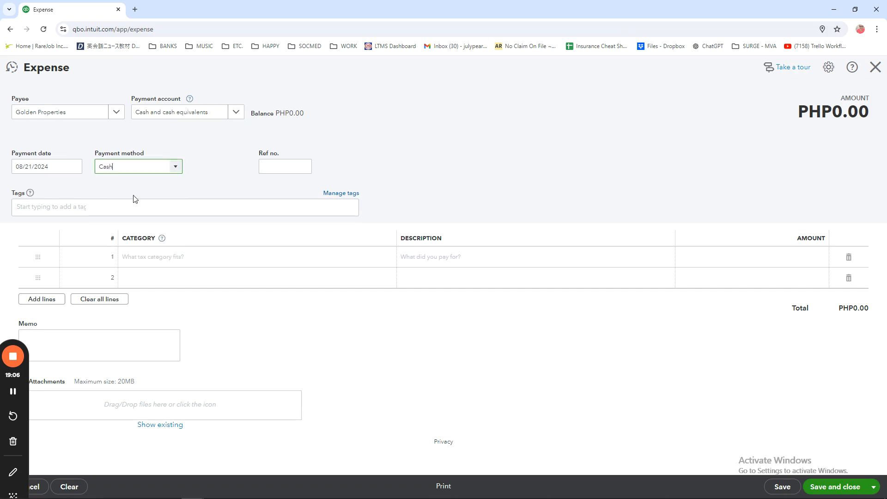
click(296, 169)
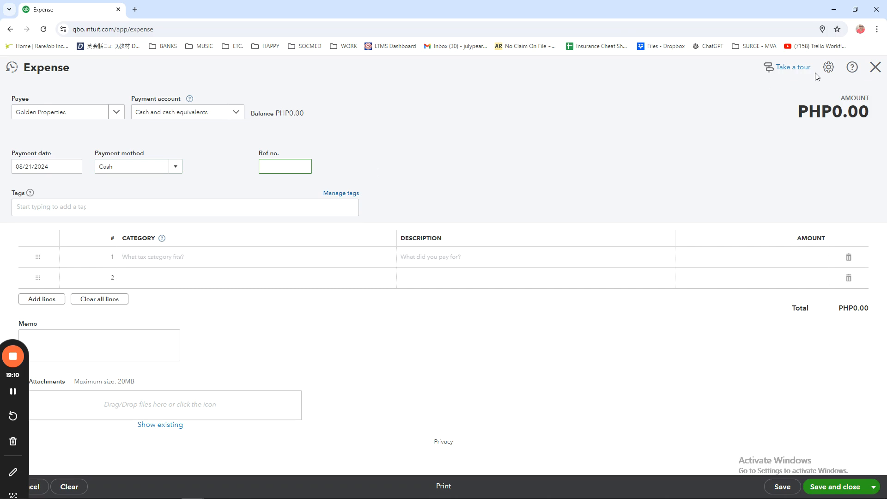
text(1223)
Step: Set the category of the expense's first line to Rent or lease payments
click(178, 260)
click(390, 257)
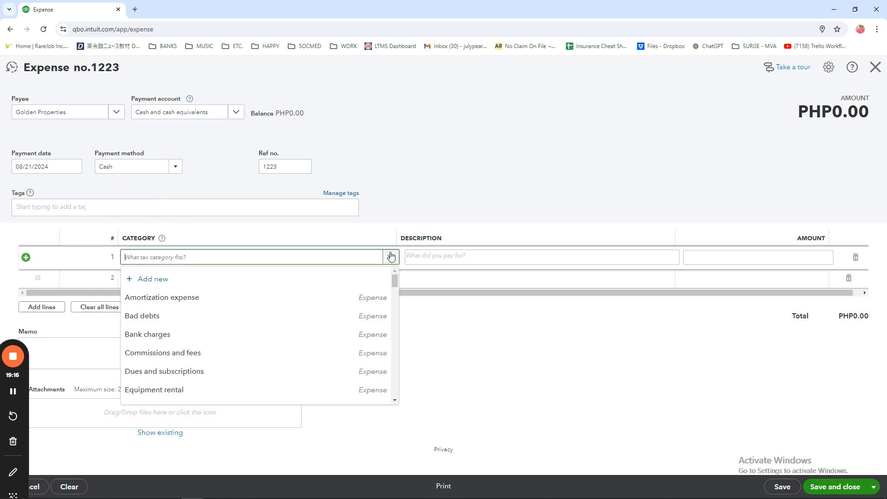
scroll(218, 314, down, 6)
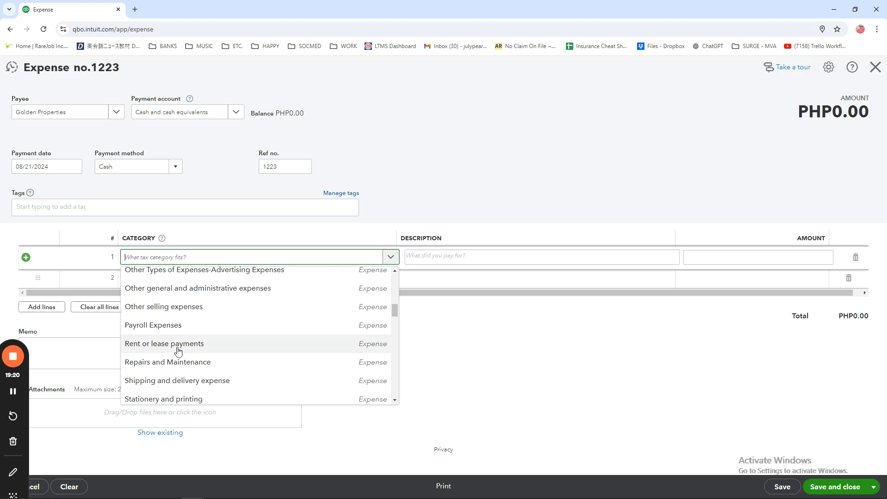
click(180, 345)
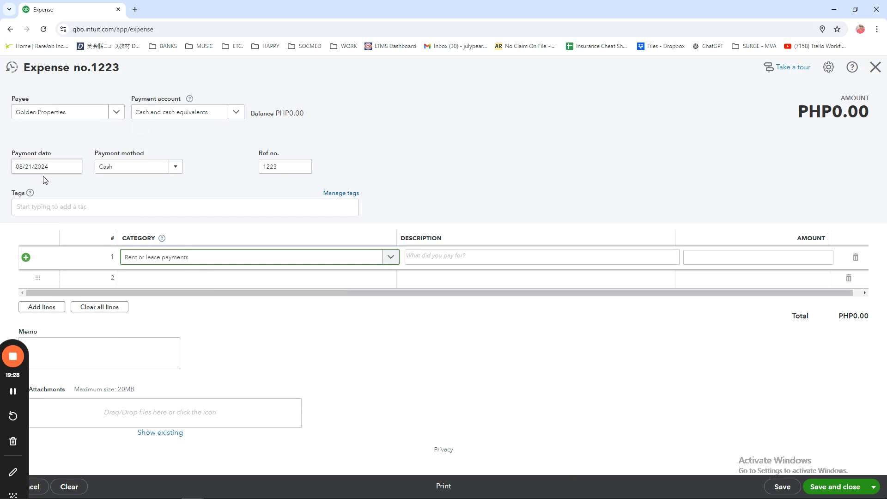
Step: Describe the first expense line as "Rent for August 2024" and set its amount to 10000
click(577, 261)
text(Rent for August 2024)
click(782, 258)
text(10000)
click(470, 396)
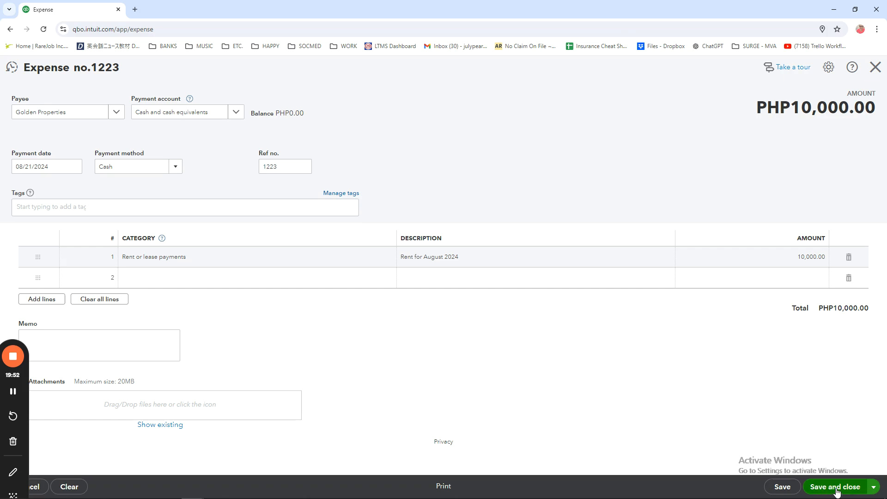
Step: Save the Golden Properties expense and close its form
click(782, 487)
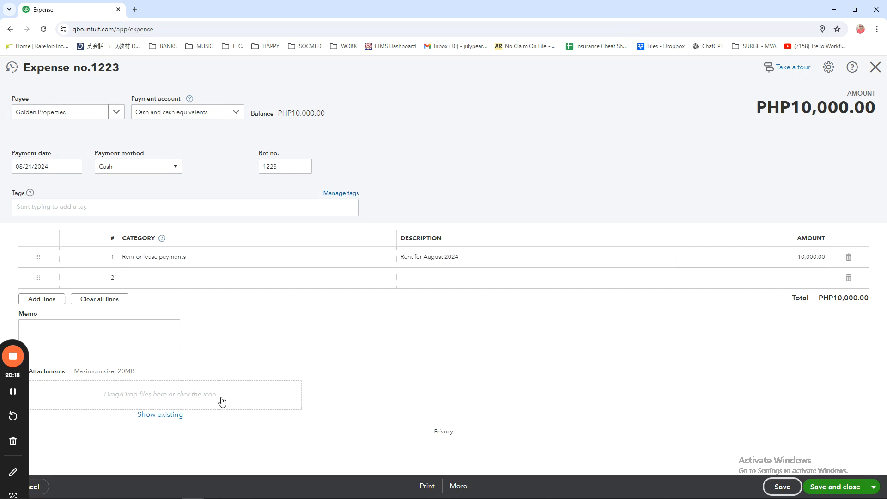
click(94, 334)
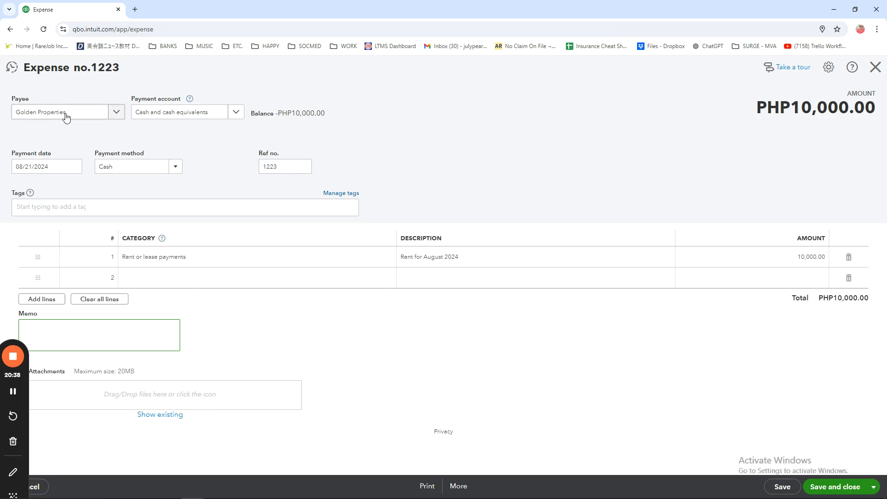
click(834, 486)
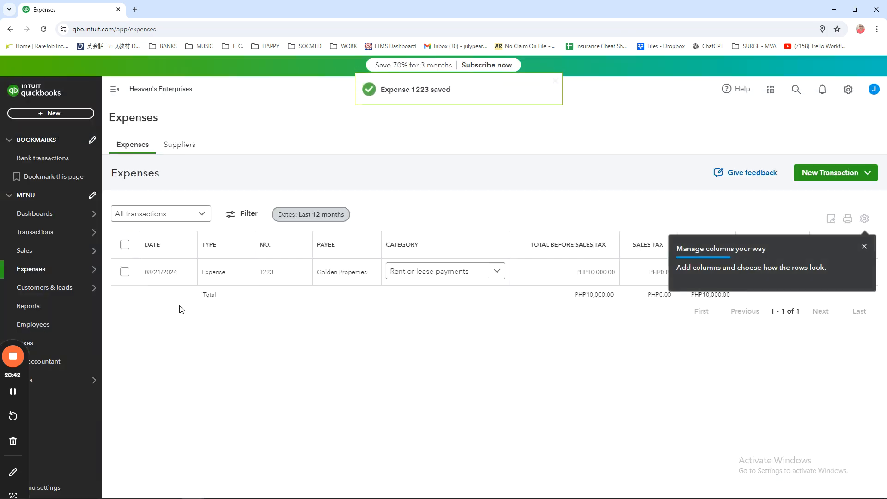
Step: Dismiss the column management tip on the expenses list and go back to the company's home page
click(864, 246)
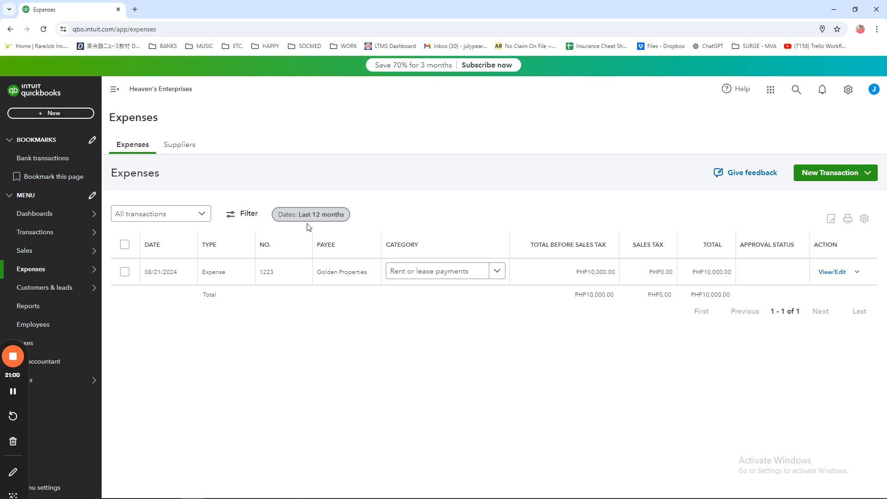
click(324, 220)
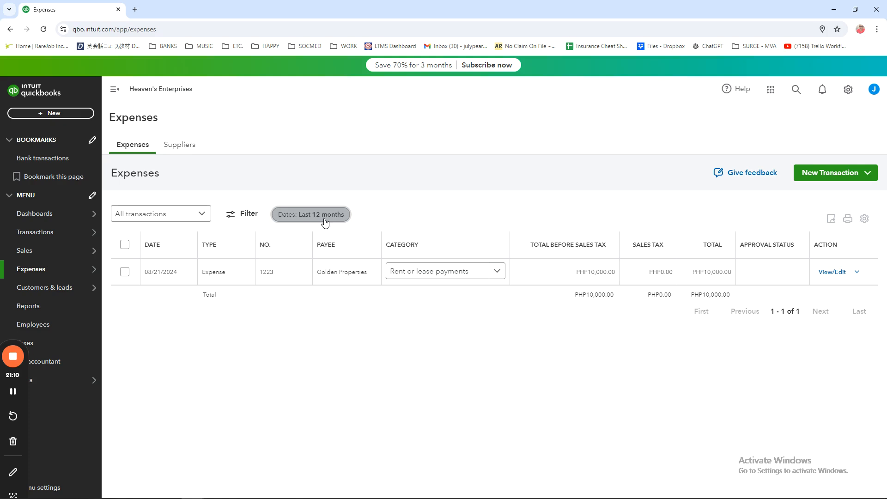
click(31, 94)
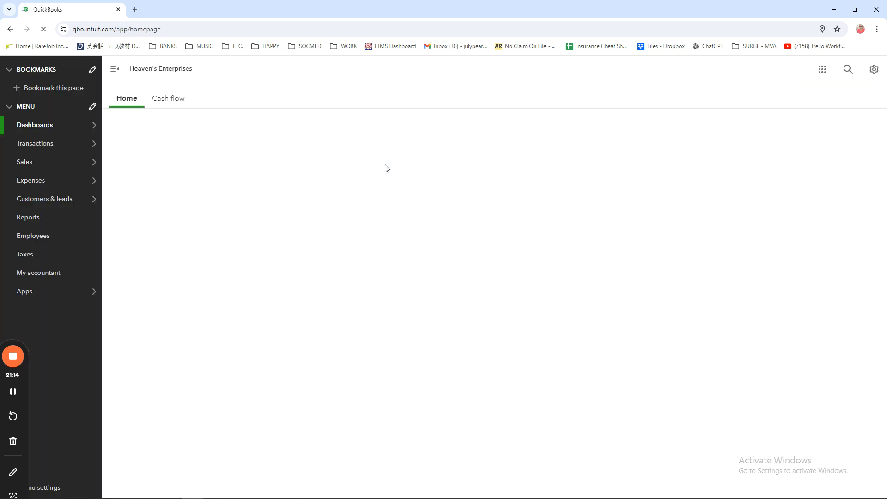